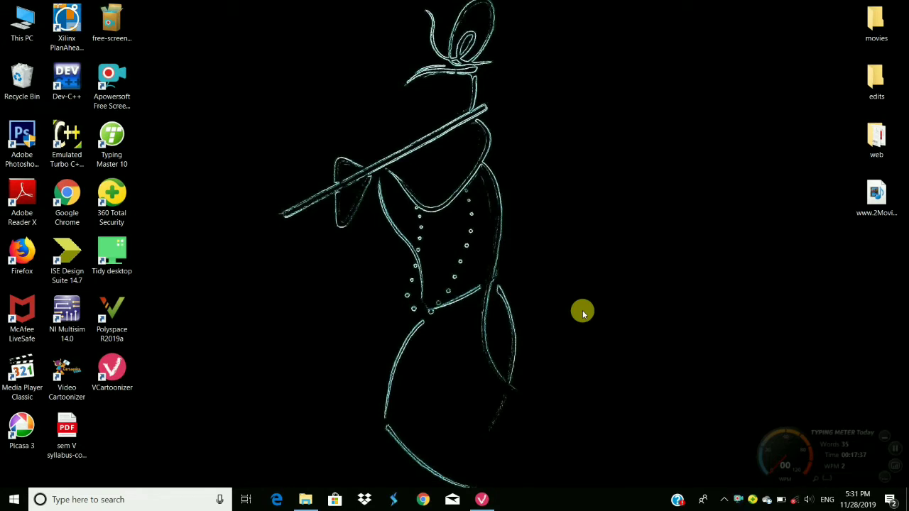
Step: Launch NI Multisim to a blank Design1 schematic and bring up the Place menu
double_click(70, 335)
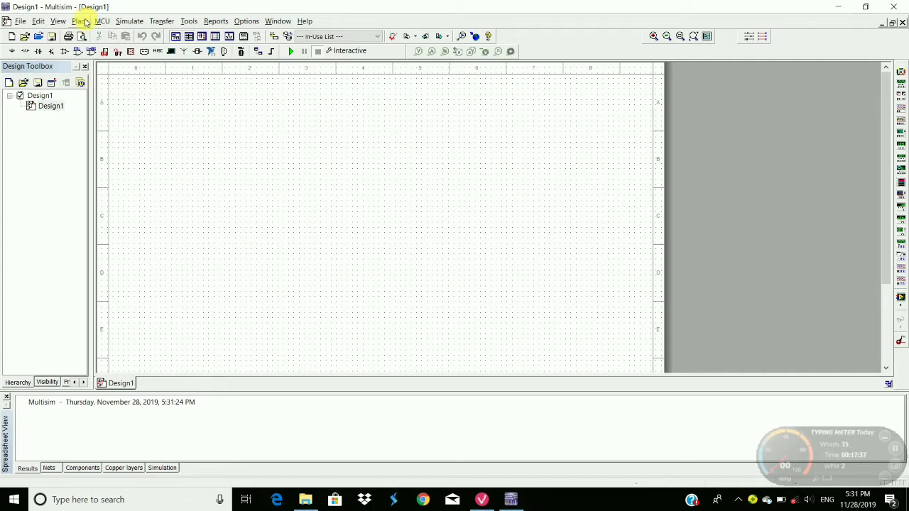
left_click(82, 21)
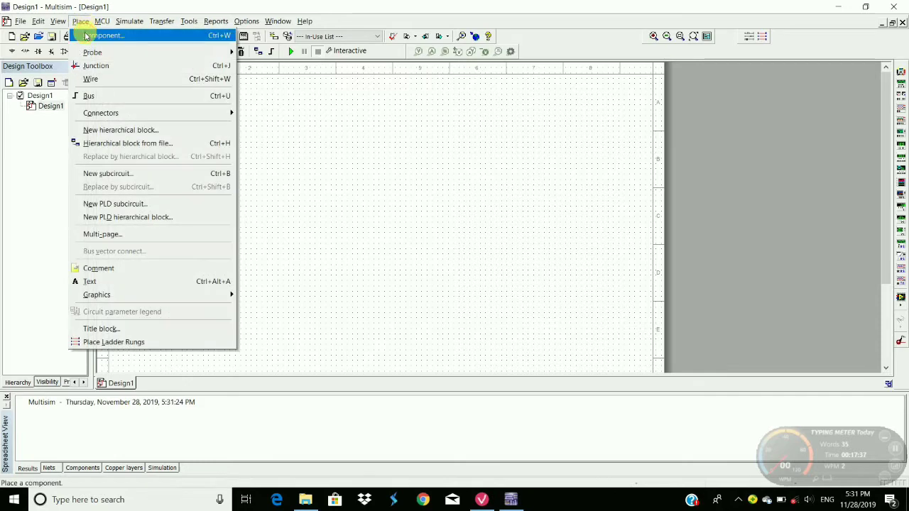
Step: In the component browser's Diodes group, search '1n4007' and pick the 1N4007G diode
left_click(86, 34)
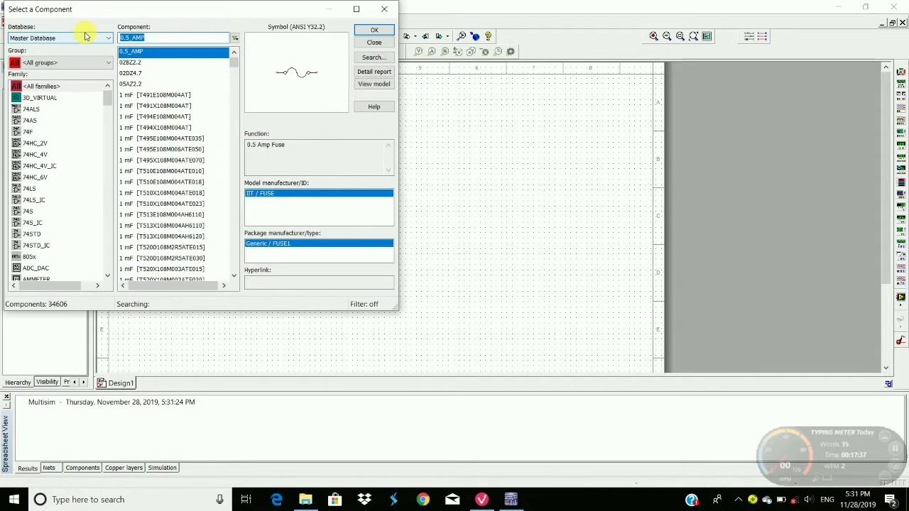
left_click(61, 62)
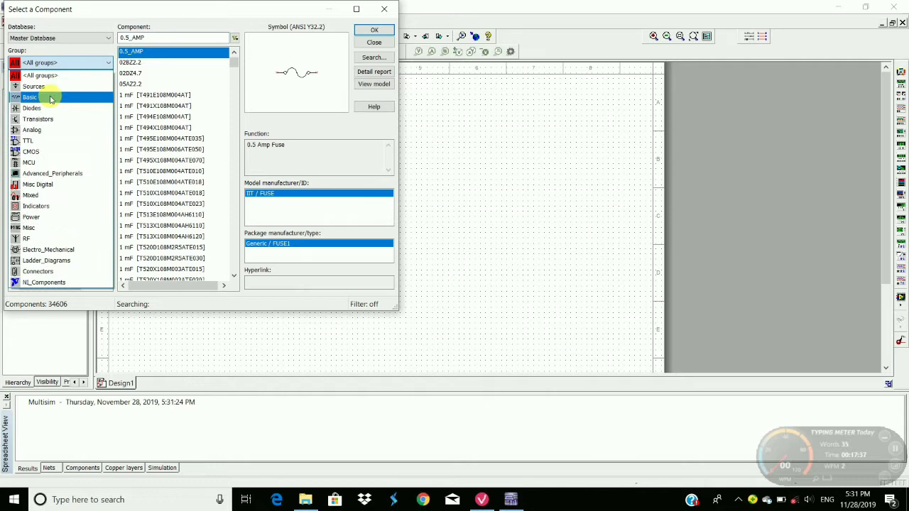
left_click(42, 108)
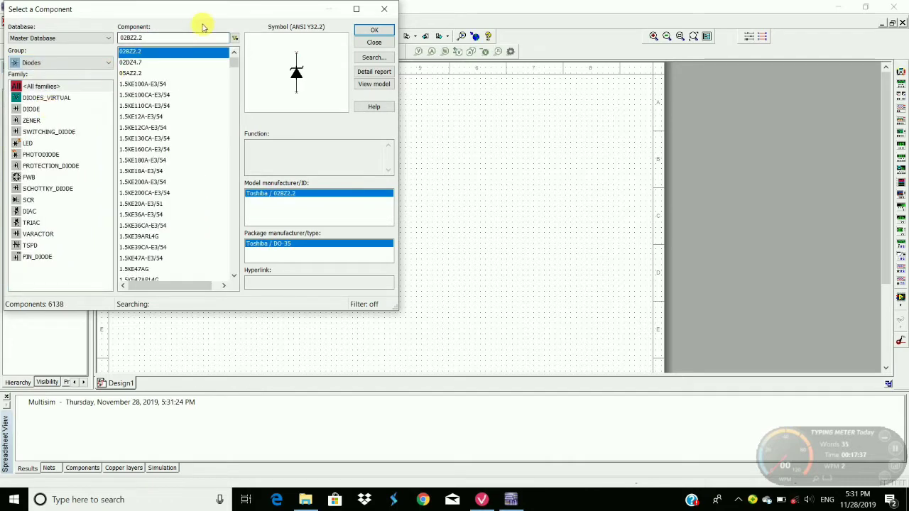
key("BackSpace")
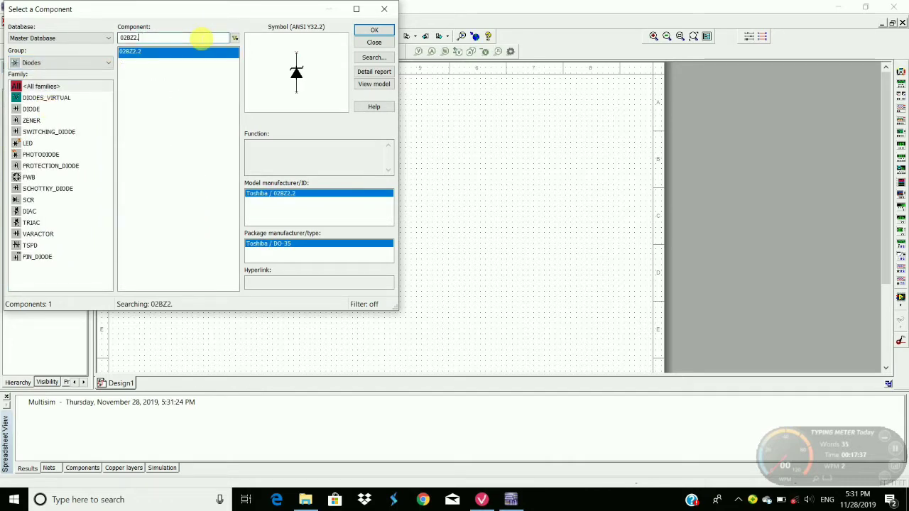
key("BackSpace")
key("BackSpace")
key("BackSpace")
key("BackSpace")
key("BackSpace")
key("BackSpace")
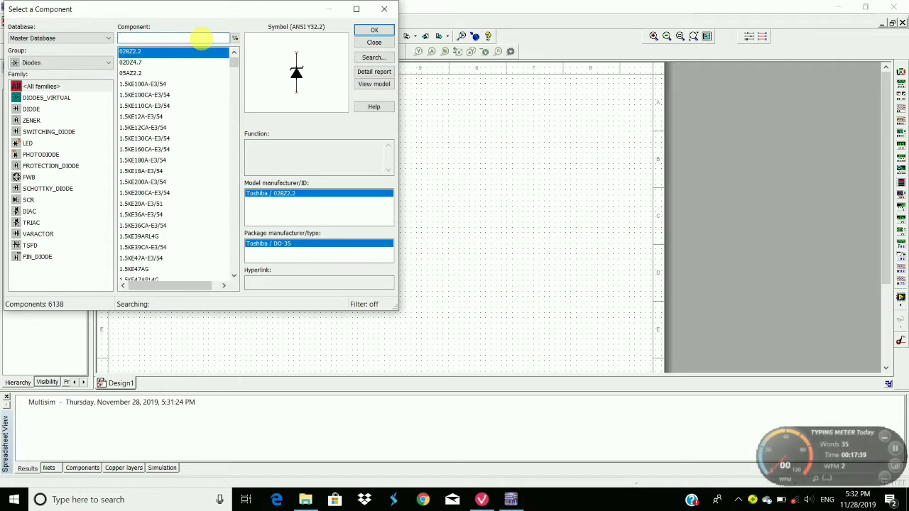
type("1n")
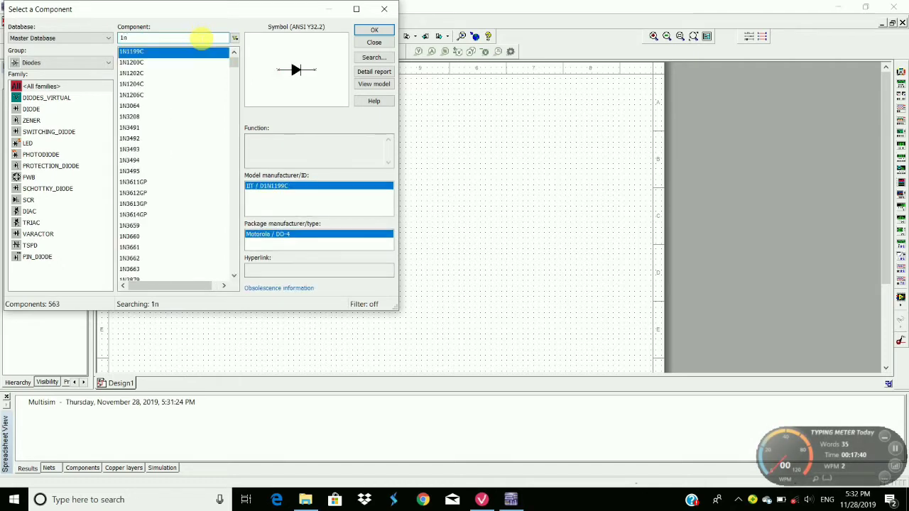
type("4007")
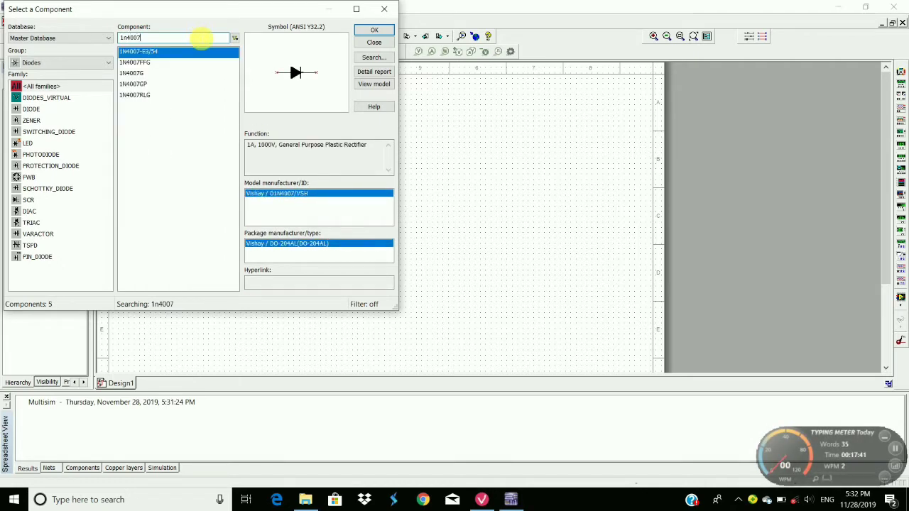
left_click(142, 73)
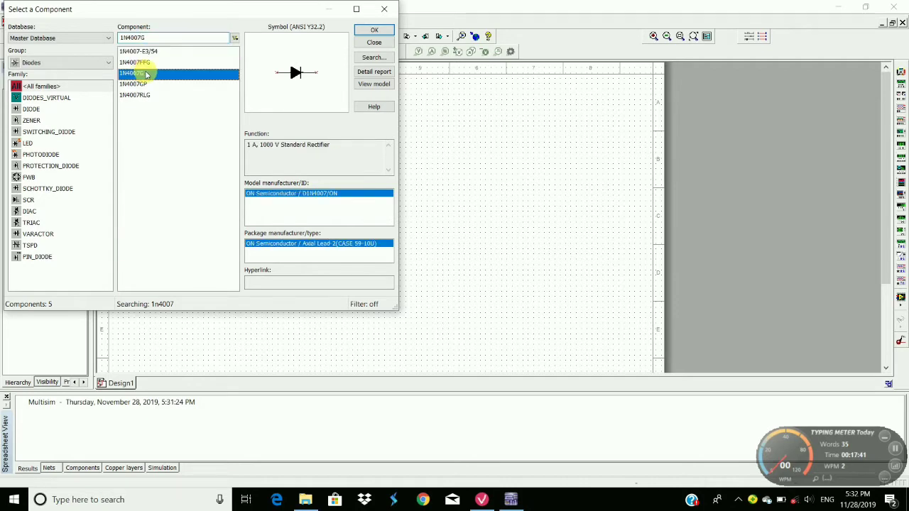
left_click(374, 29)
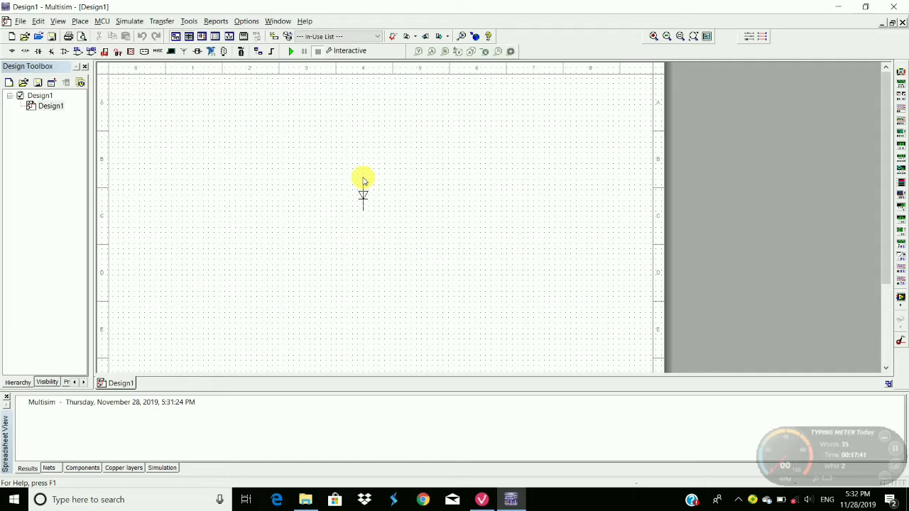
Step: Drop diode D1, then place a 1k resistor from the Basic group above-left of it
left_click(372, 177)
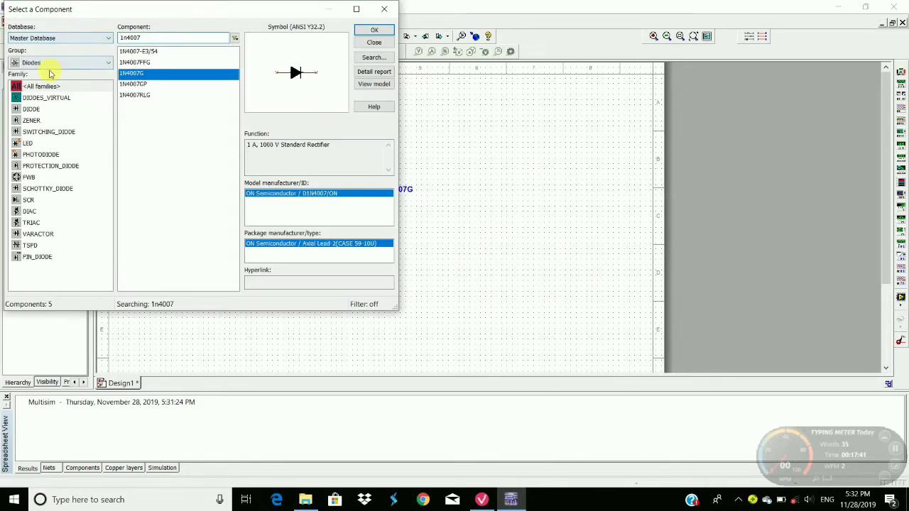
left_click(58, 66)
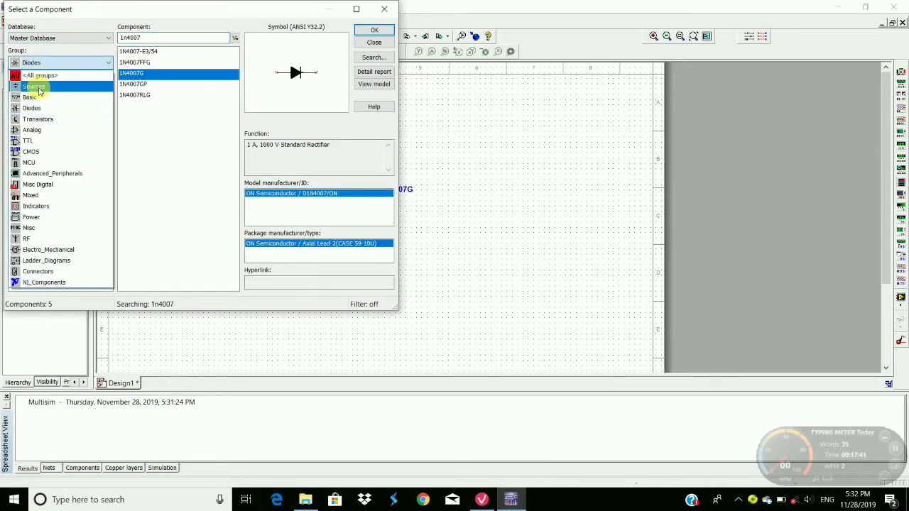
left_click(39, 97)
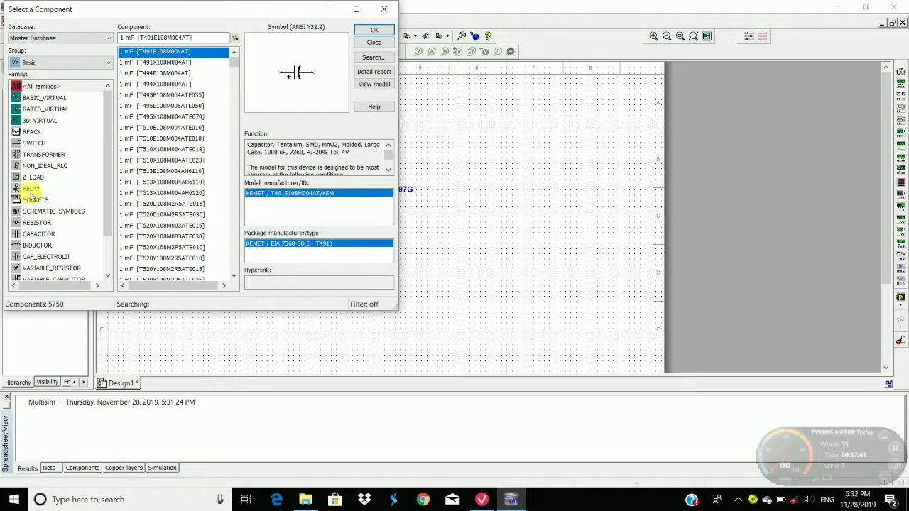
left_click(33, 225)
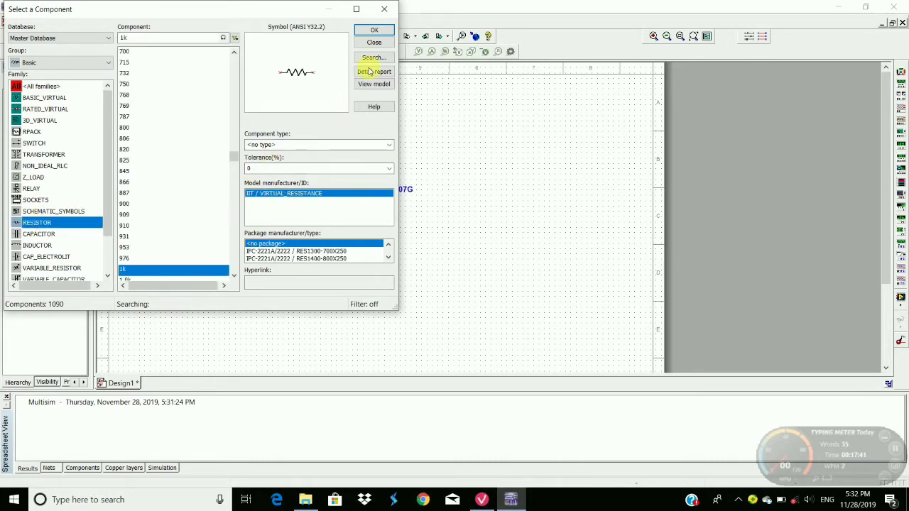
left_click(379, 32)
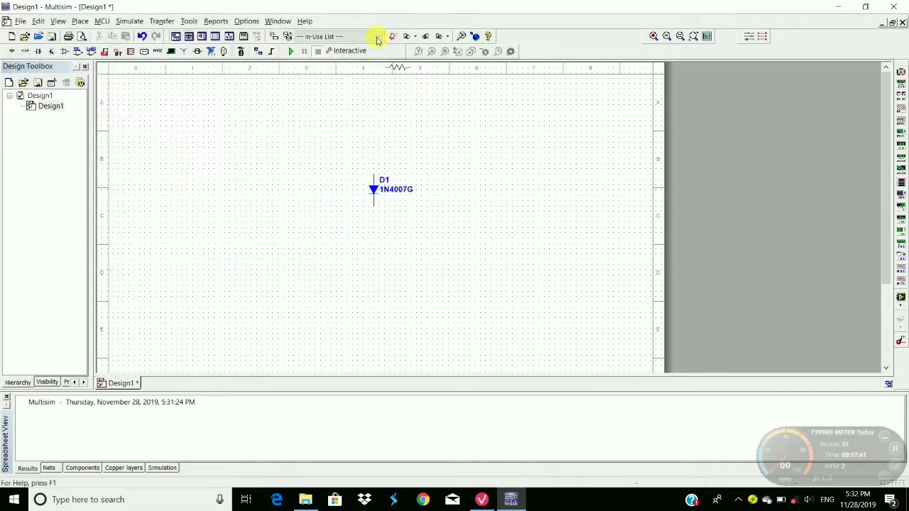
left_click(301, 155)
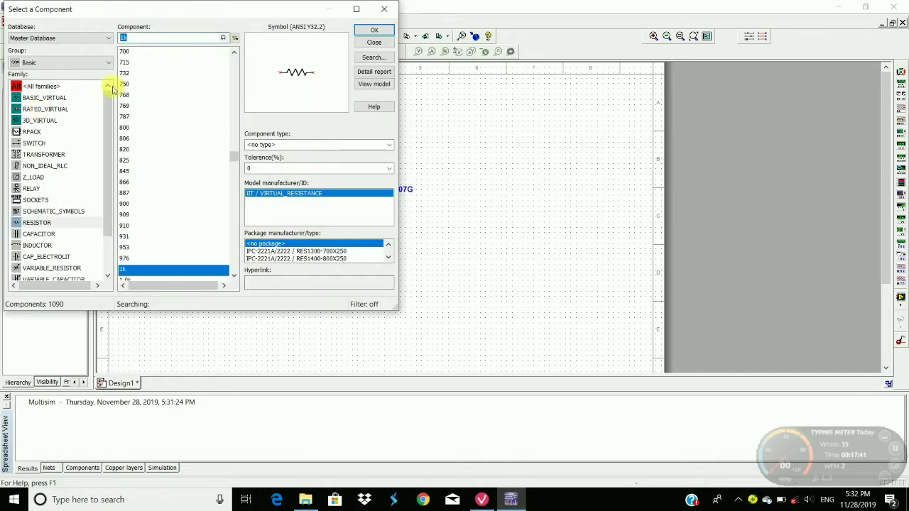
Step: Pick AC_VOLTAGE from the Sources group's signal voltage sources
left_click(78, 65)
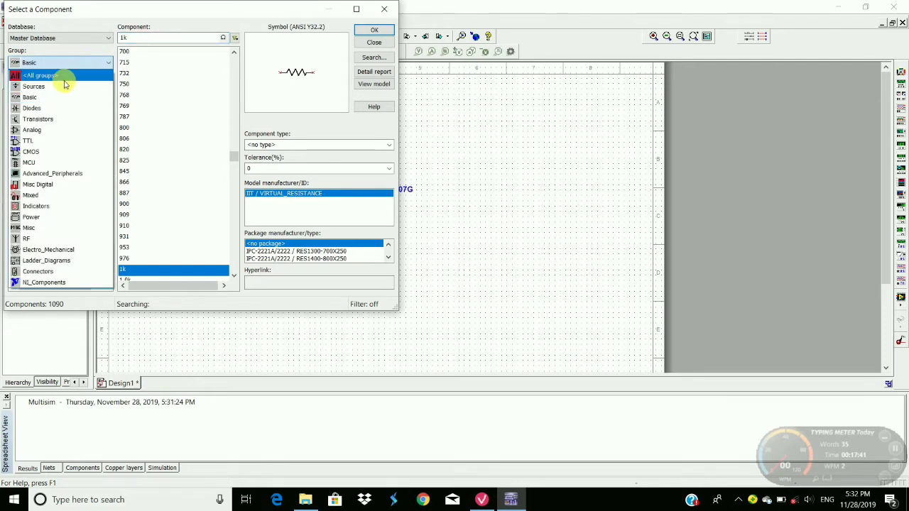
left_click(58, 87)
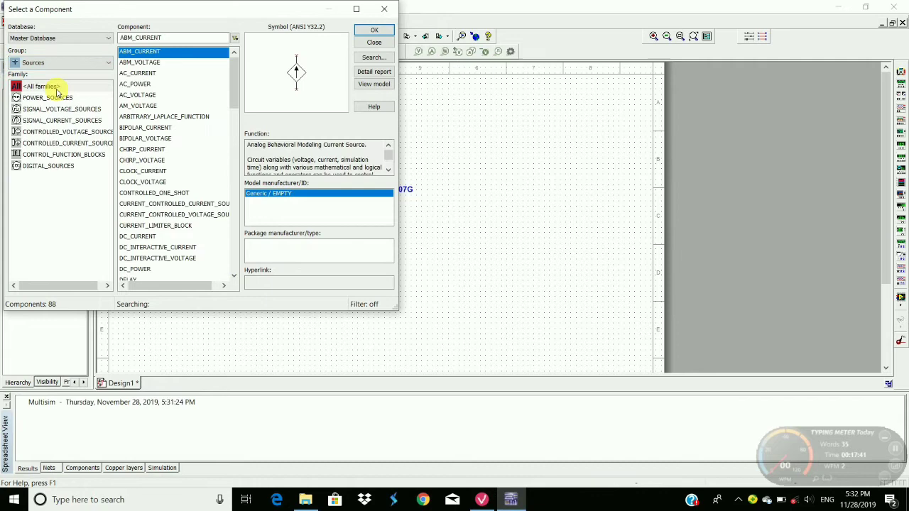
left_click(57, 108)
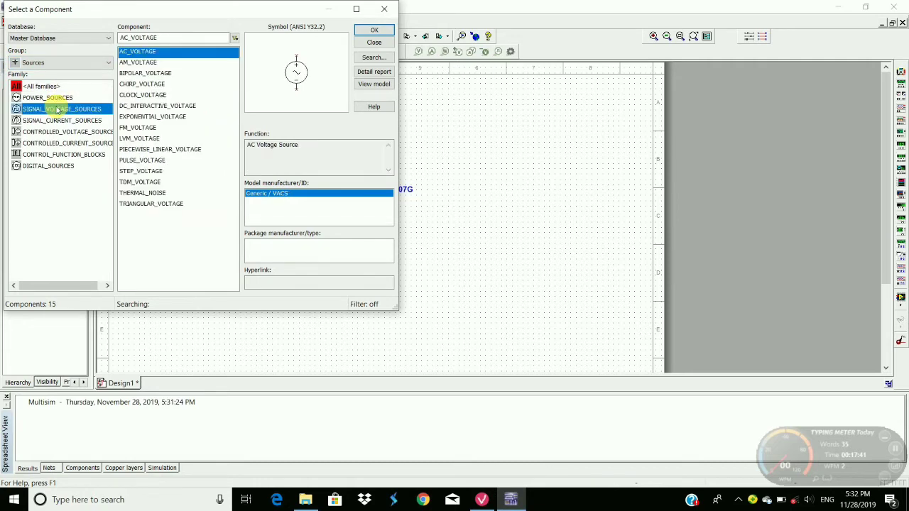
left_click(371, 32)
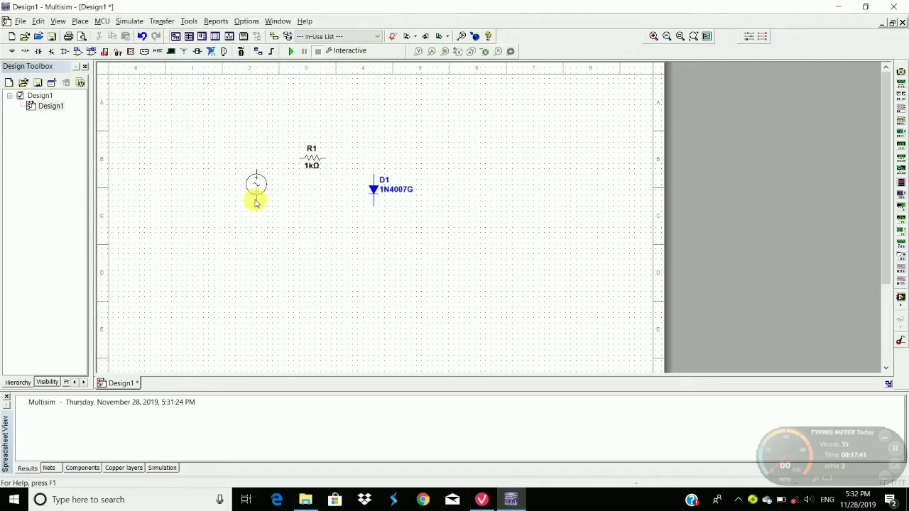
Step: Place AC source V1, then search 'gr' and place a GROUND symbol below the diode
key("Escape")
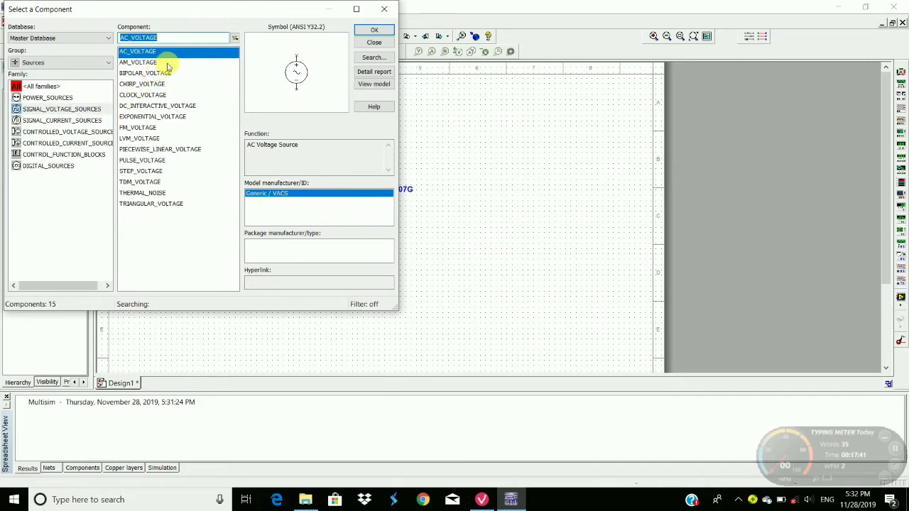
left_click(32, 87)
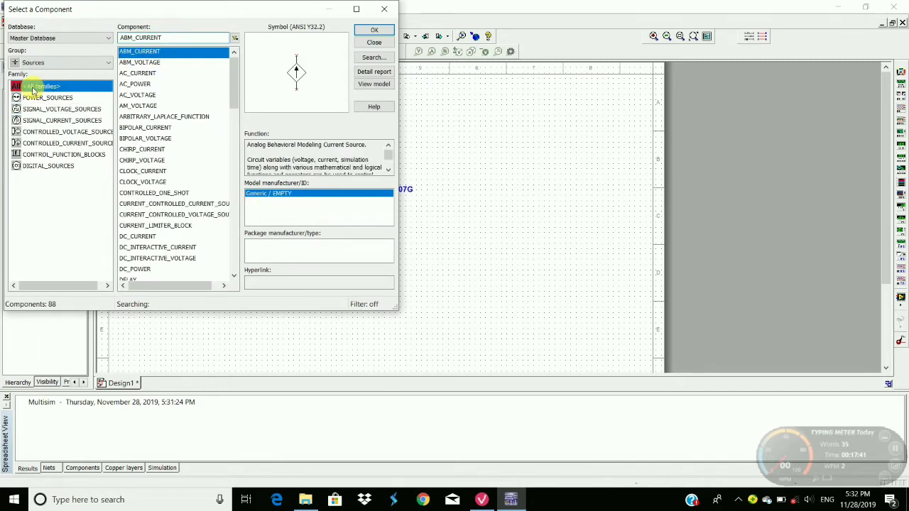
left_click(169, 39)
key("BackSpace")
key("BackSpace")
key("BackSpace")
key("BackSpace")
key("BackSpace")
key("BackSpace")
key("BackSpace")
key("BackSpace")
key("BackSpace")
key("BackSpace")
key("BackSpace")
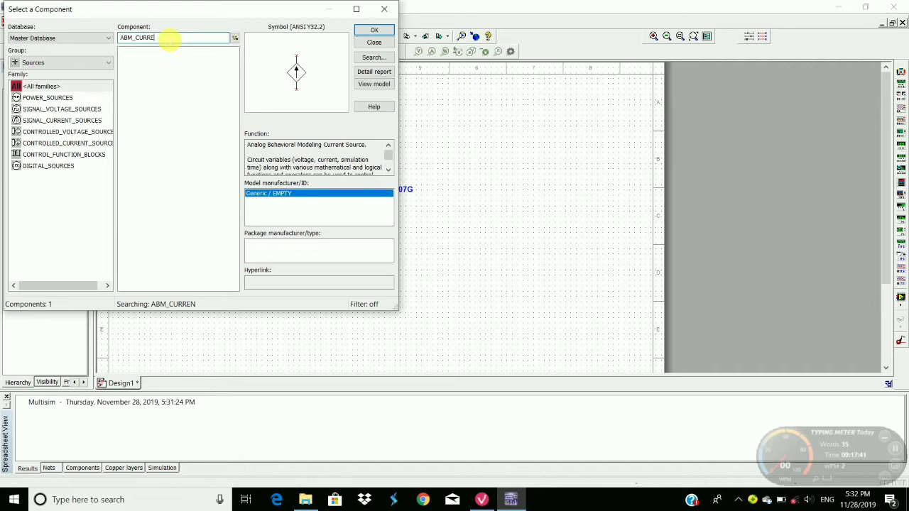
type("gr")
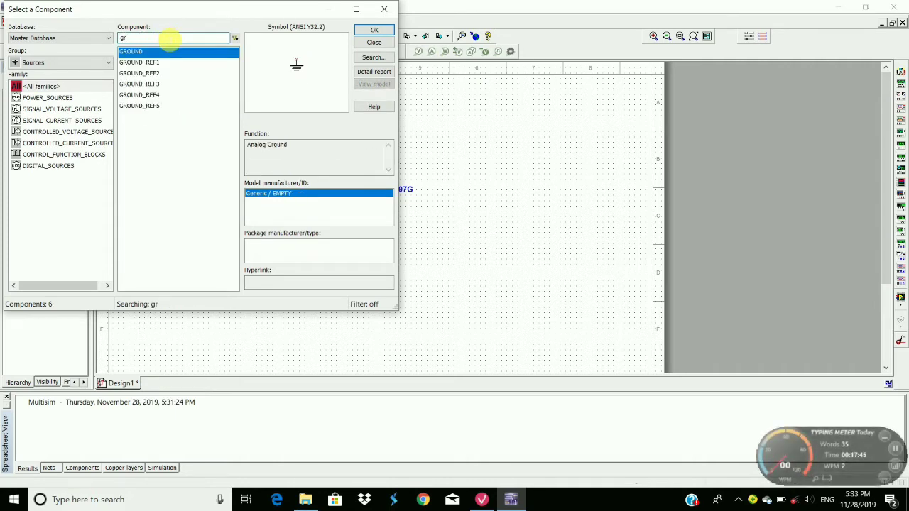
double_click(176, 52)
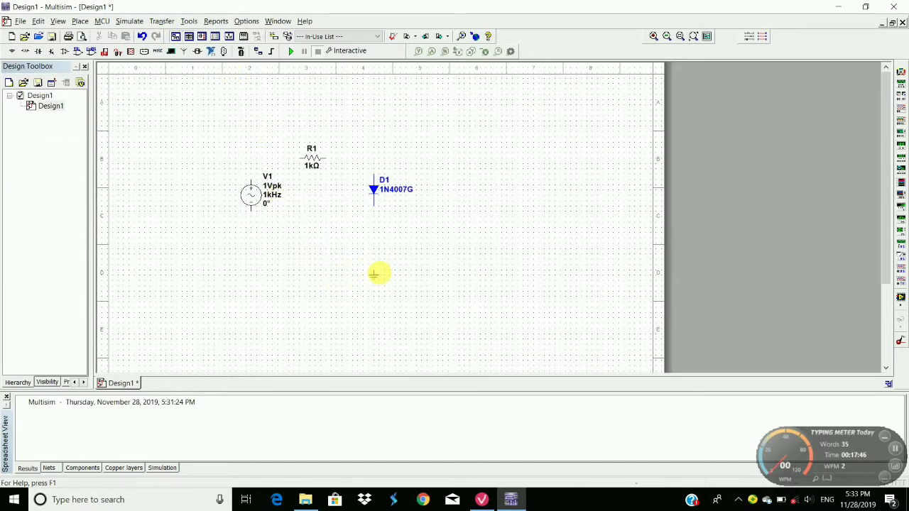
left_click(375, 268)
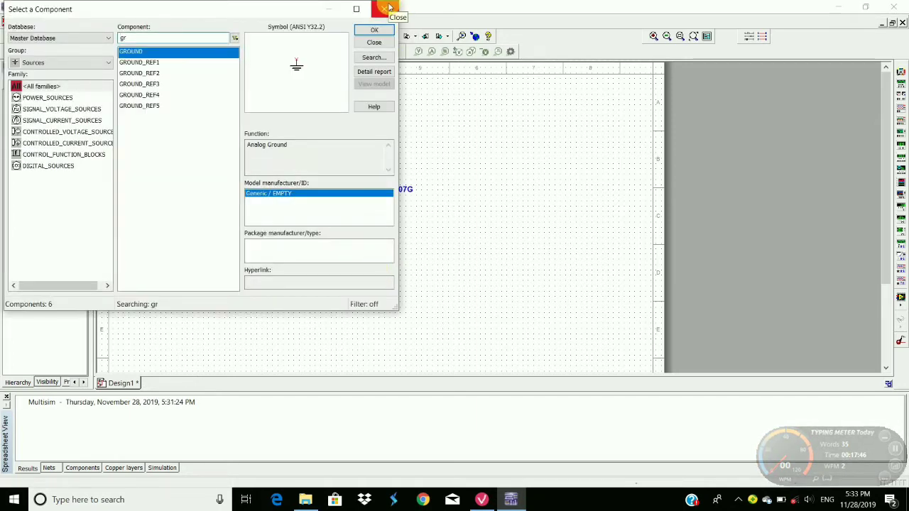
left_click(389, 7)
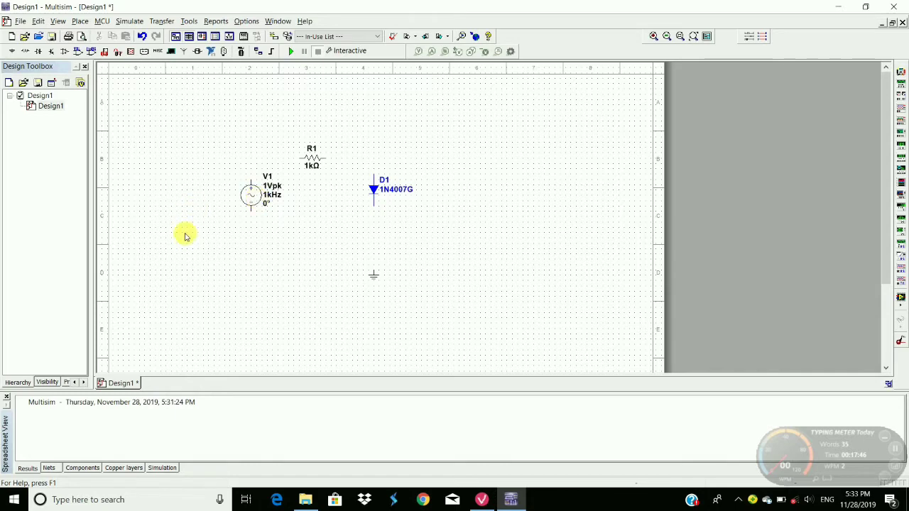
Step: Set V1's Voltage (Pk) value to 5 in its properties
double_click(259, 194)
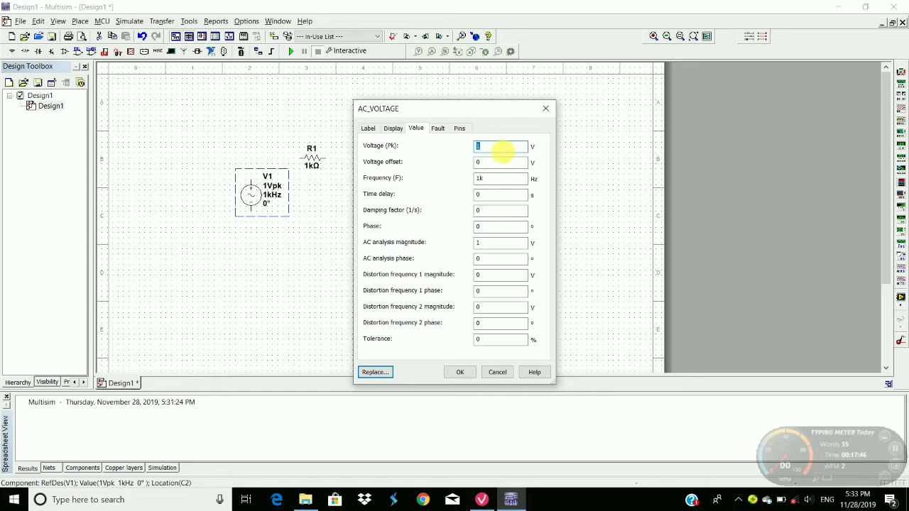
left_click(502, 151)
type("5")
key("BackSpace")
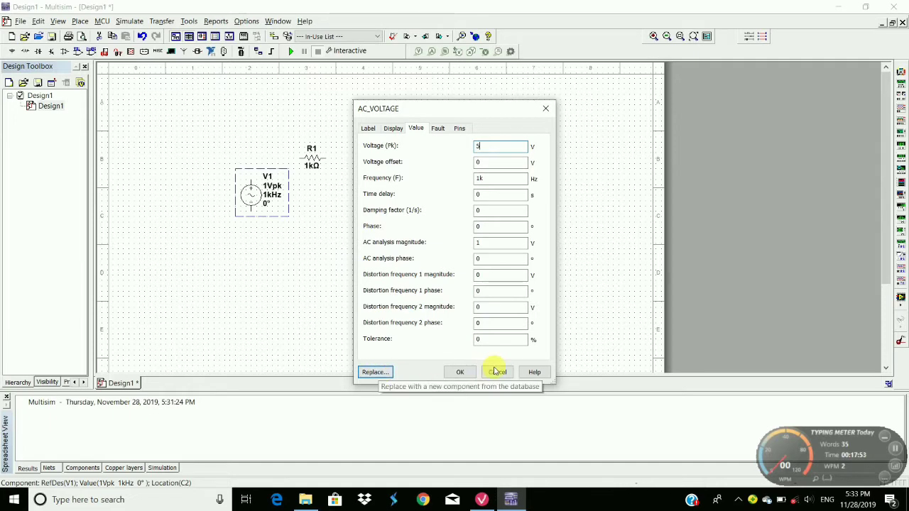
left_click(459, 373)
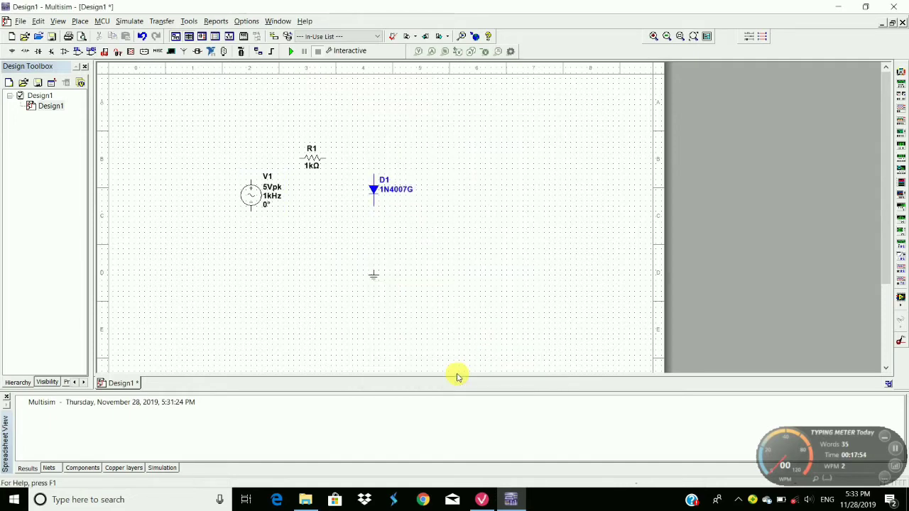
Step: Wire V1's top to R1, R1 to D1, D1 to ground, and V1's bottom to ground
left_click(250, 177)
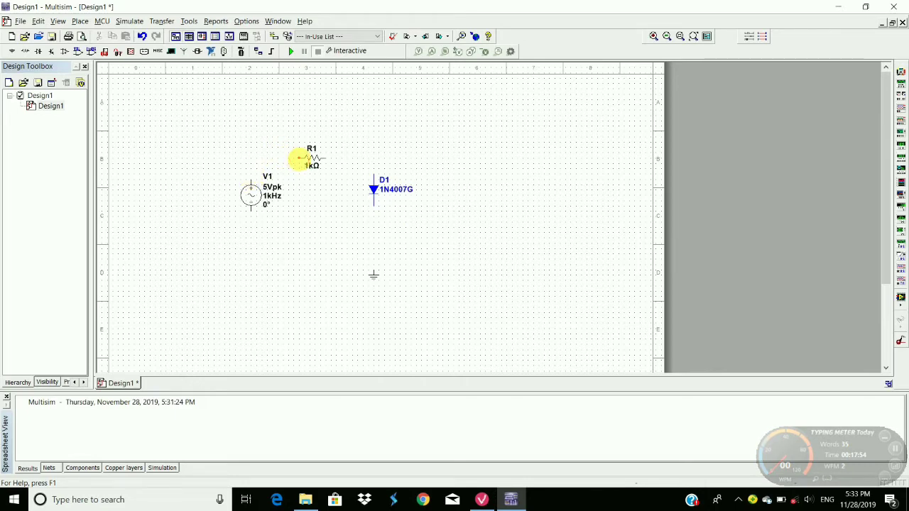
left_click(299, 157)
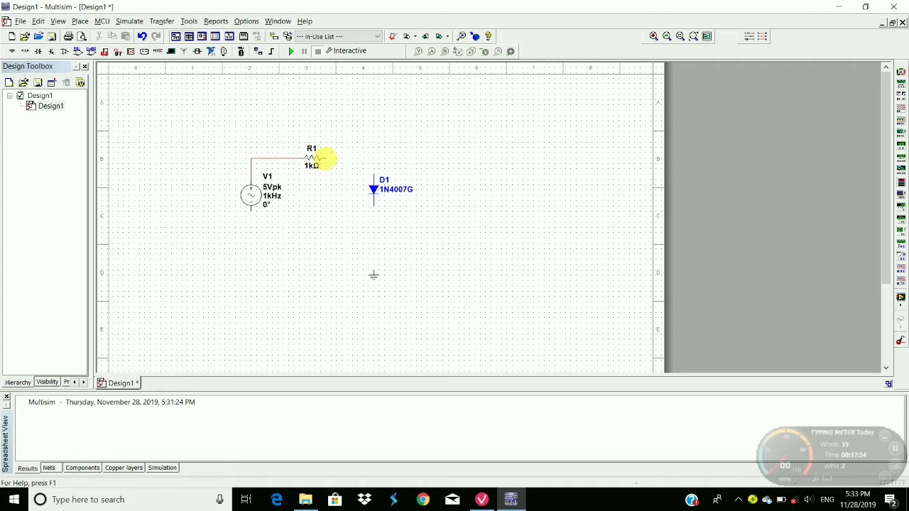
left_click(323, 158)
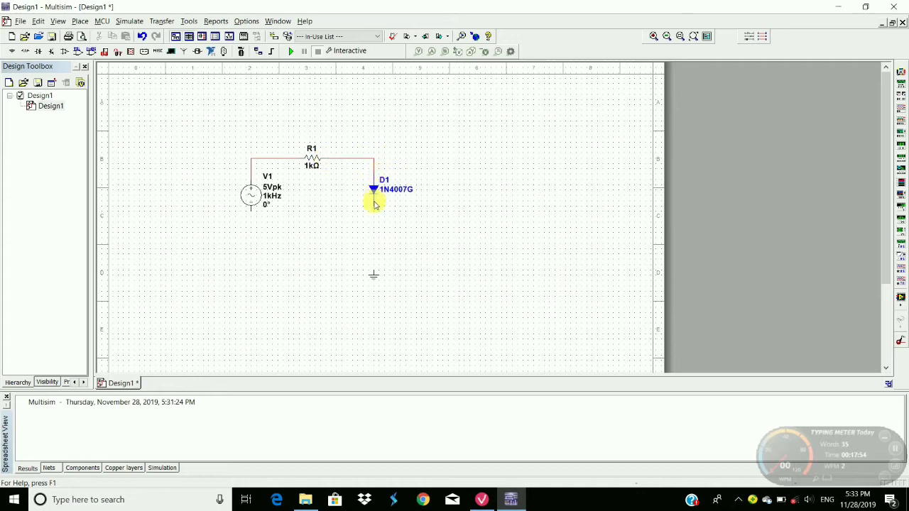
left_click(374, 207)
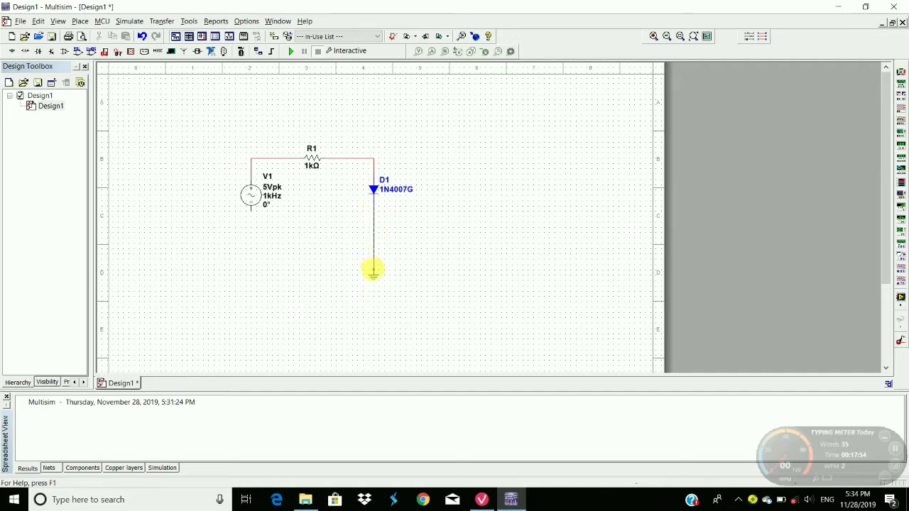
left_click(373, 271)
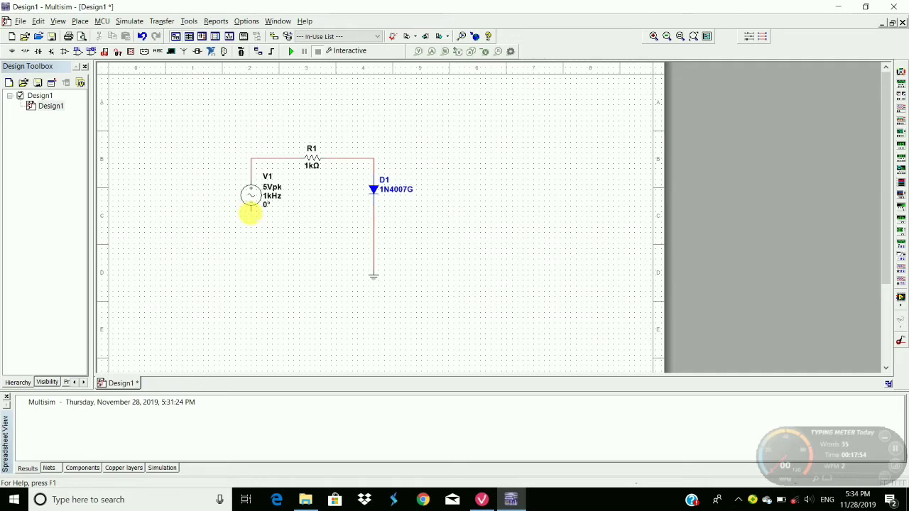
left_click(250, 210)
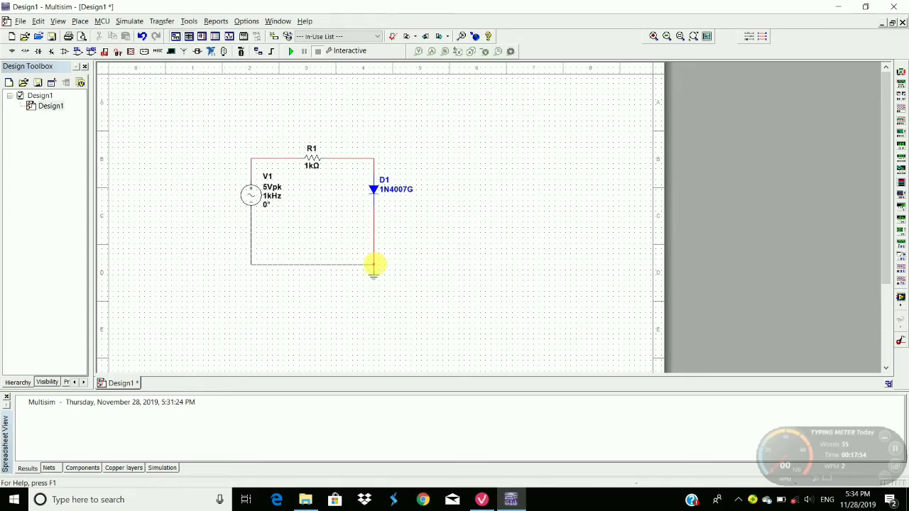
left_click(373, 265)
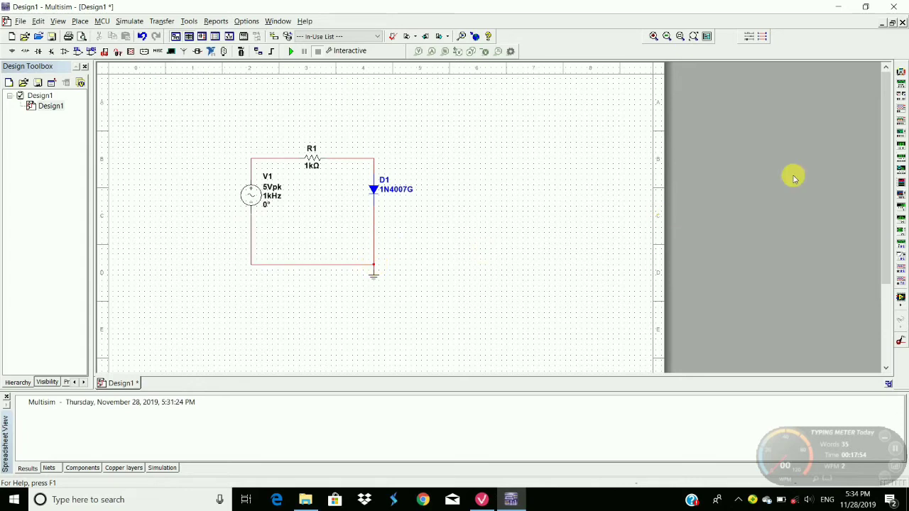
Step: Place oscilloscope XSC1 right of the diode; wire channel A + to the R1–D1 junction, − to ground
left_click(903, 108)
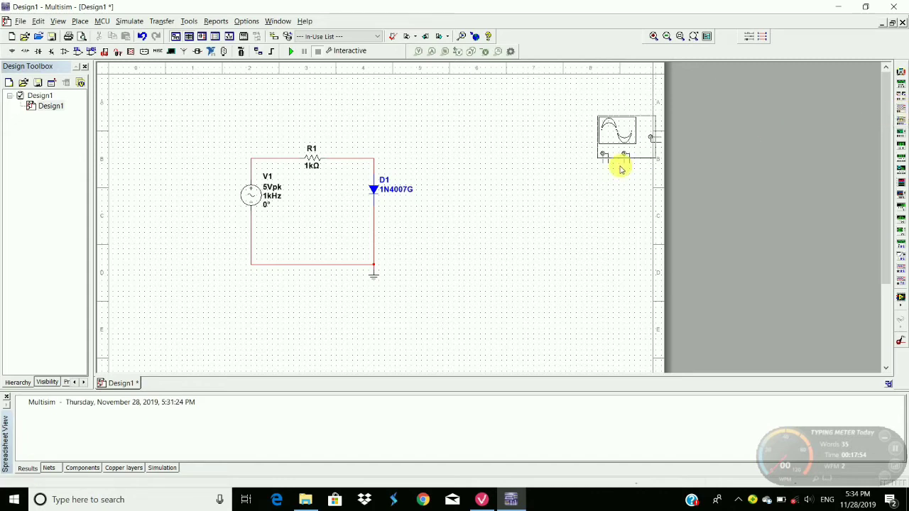
left_click(480, 195)
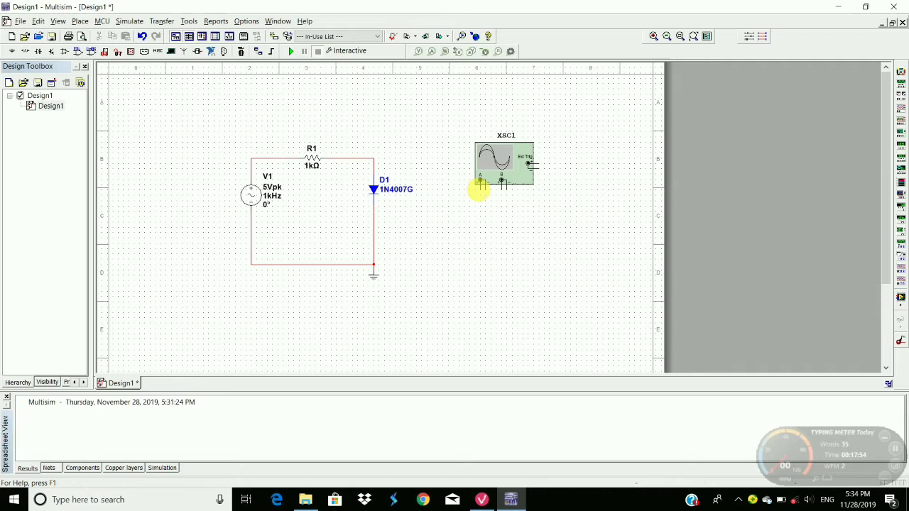
left_click(480, 186)
left_click(376, 211)
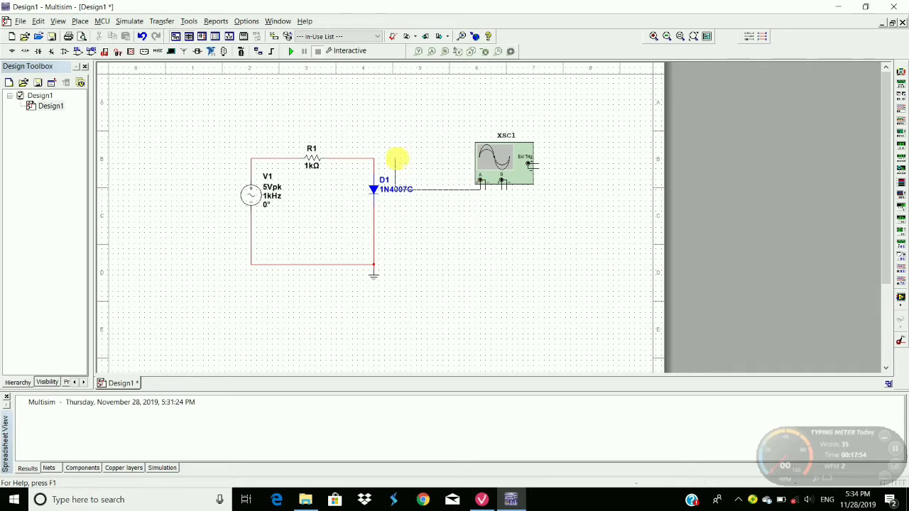
left_click(374, 159)
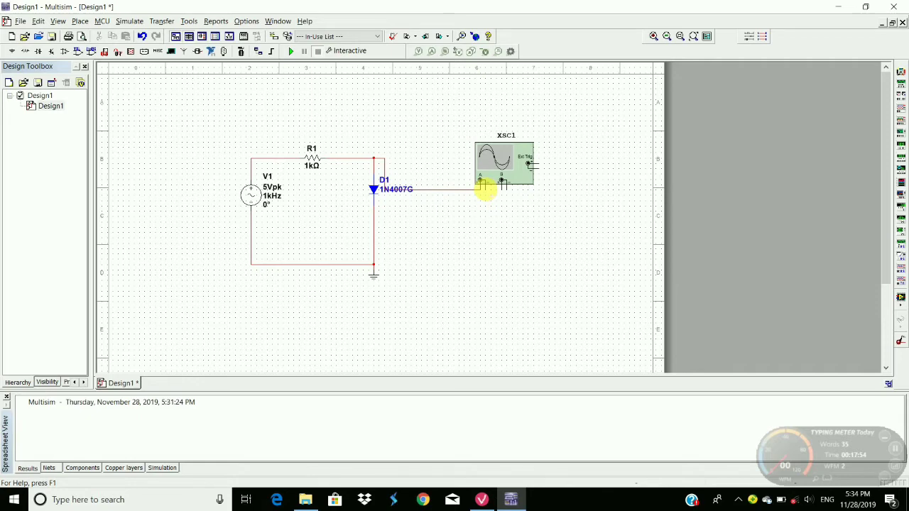
left_click(485, 189)
left_click(376, 264)
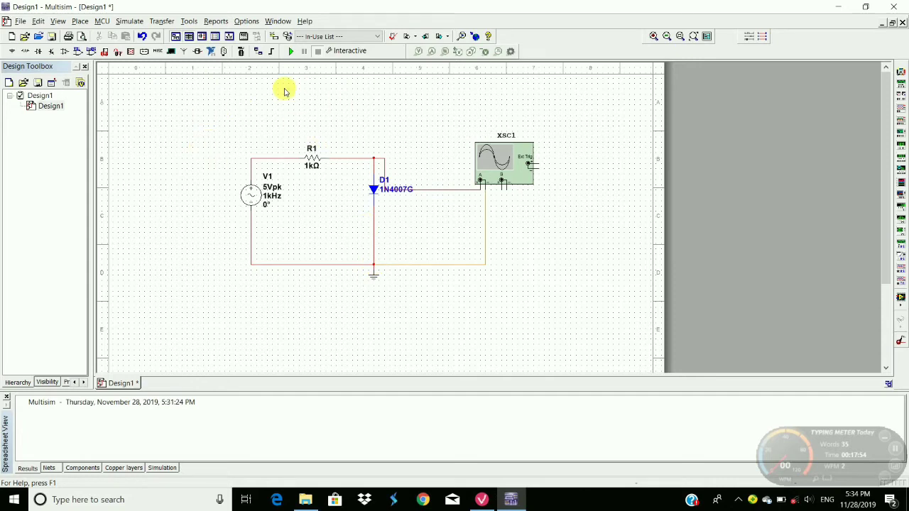
Step: Start the simulation and set XSC1 to 2 ms/Div timebase and channel A 10 V/Div
left_click(288, 52)
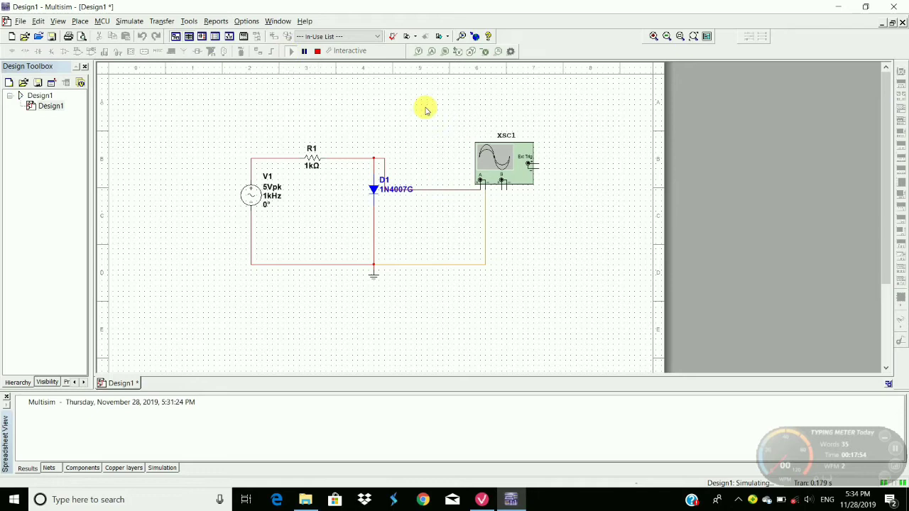
double_click(495, 155)
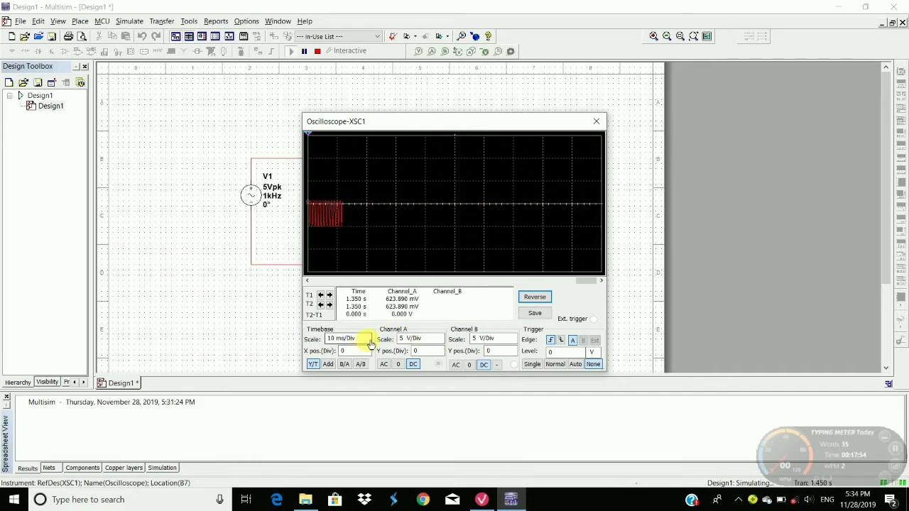
left_click(368, 342)
left_click(368, 342)
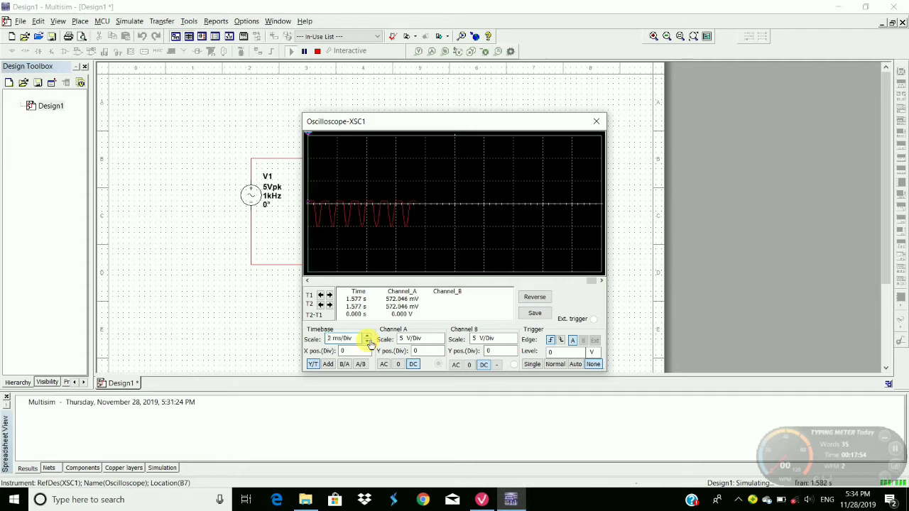
left_click(442, 339)
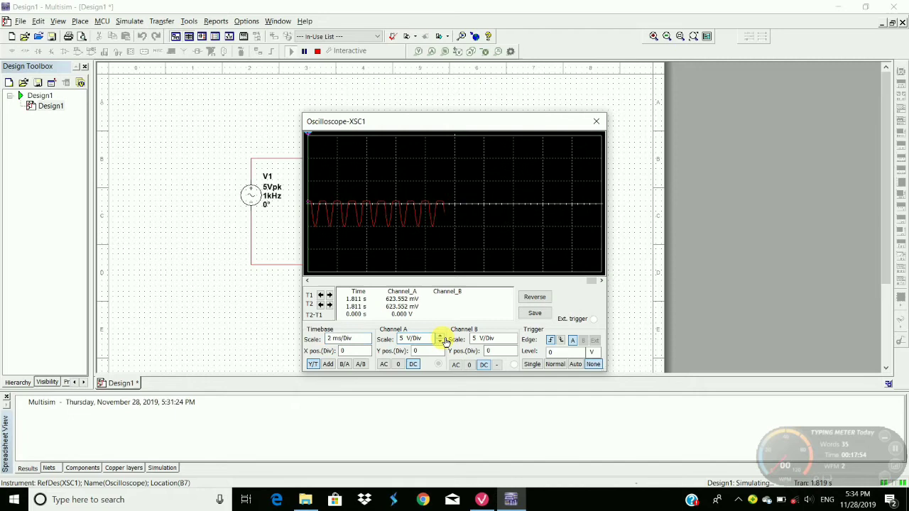
left_click(441, 338)
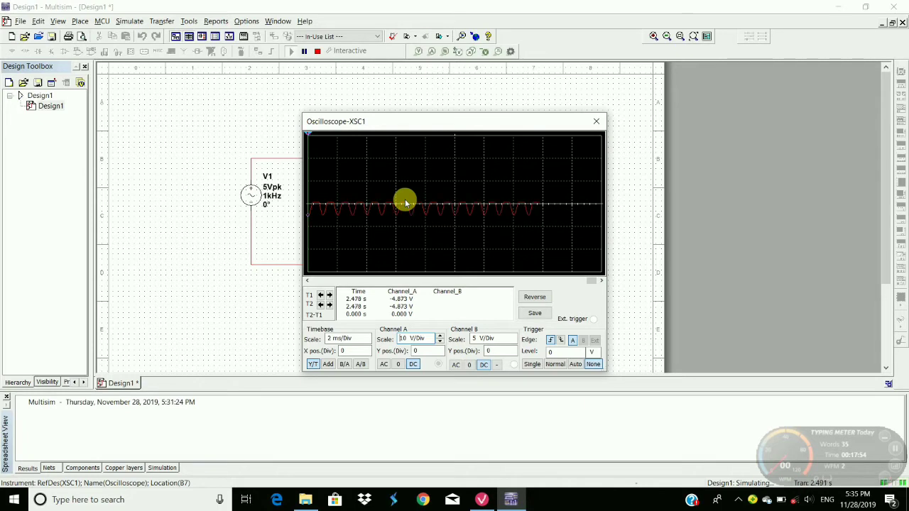
left_click(595, 124)
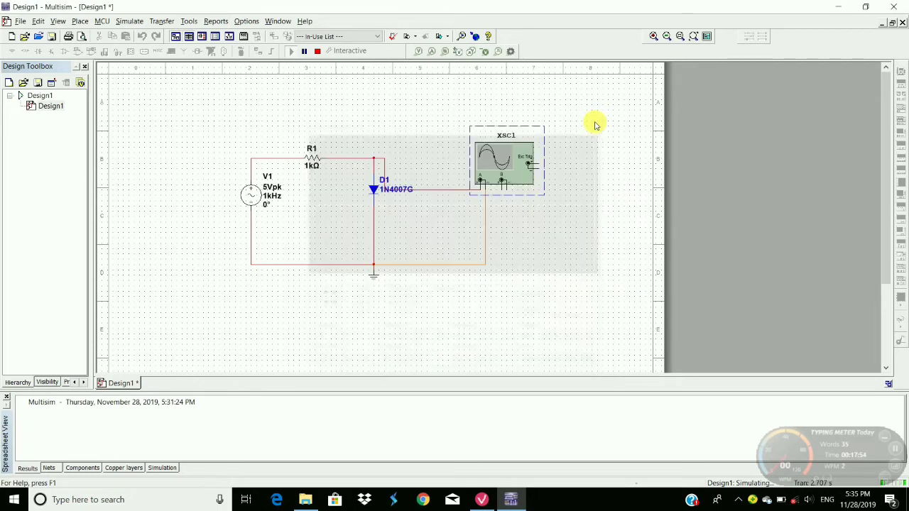
Step: Set V1's Voltage (Pk) to 3 and dismiss the simulation-running warning
double_click(255, 193)
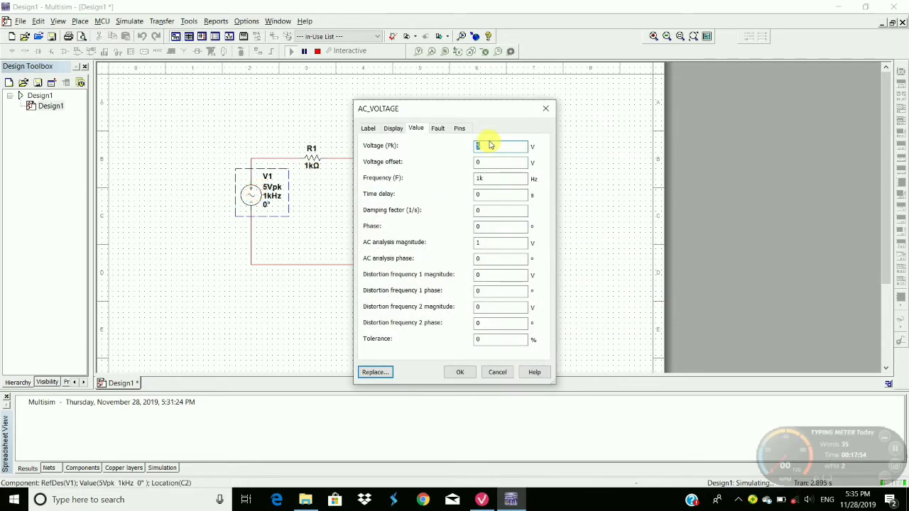
left_click(493, 146)
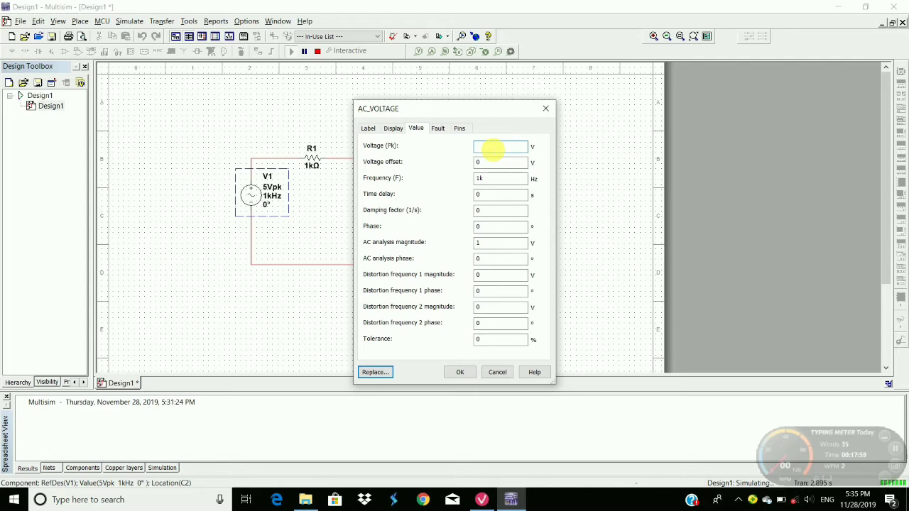
type("3")
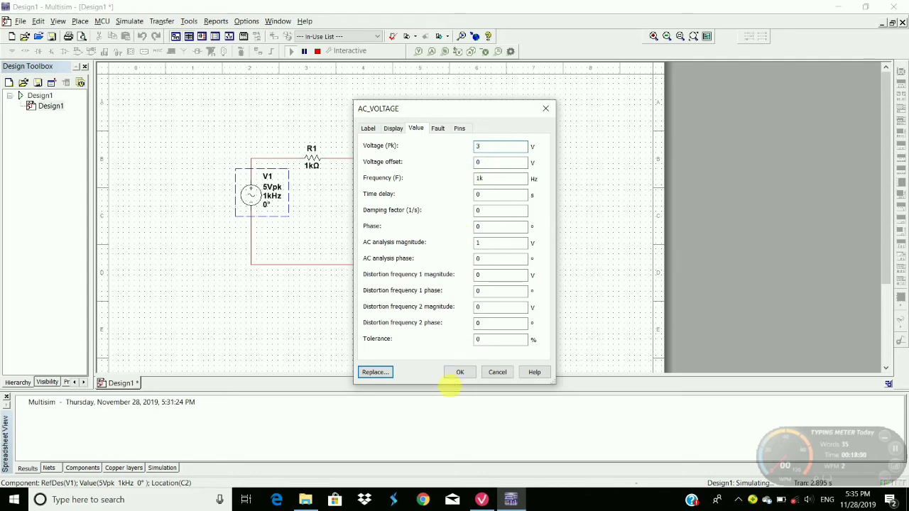
left_click(461, 373)
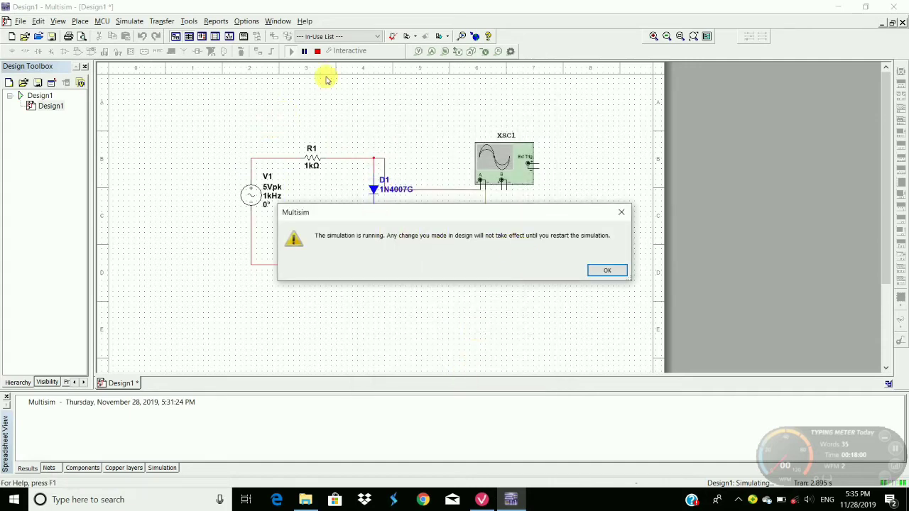
left_click(319, 52)
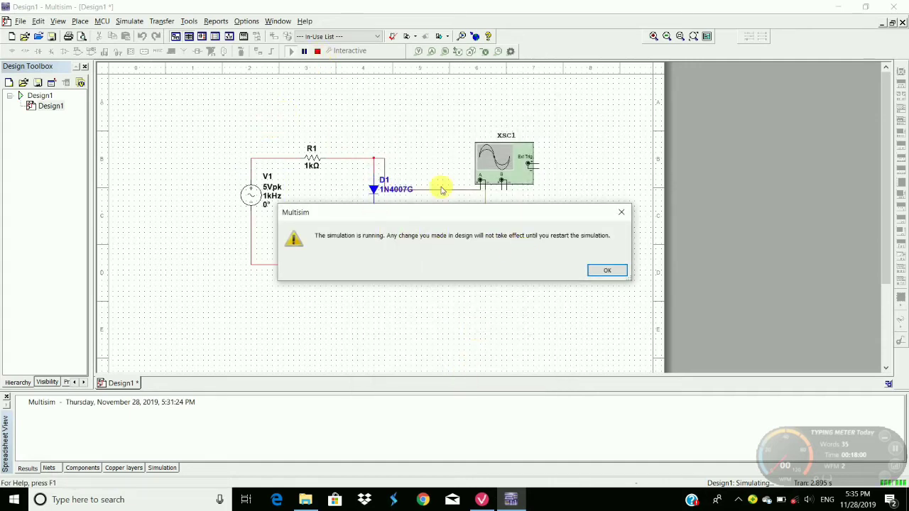
left_click(621, 272)
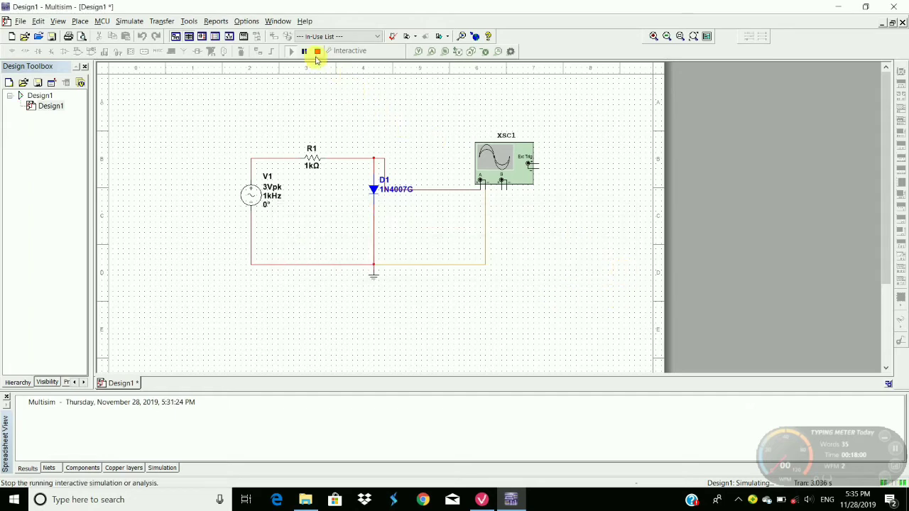
Step: Stop the simulation and rotate diode D1 twice with Ctrl+R so it points upward
left_click(317, 52)
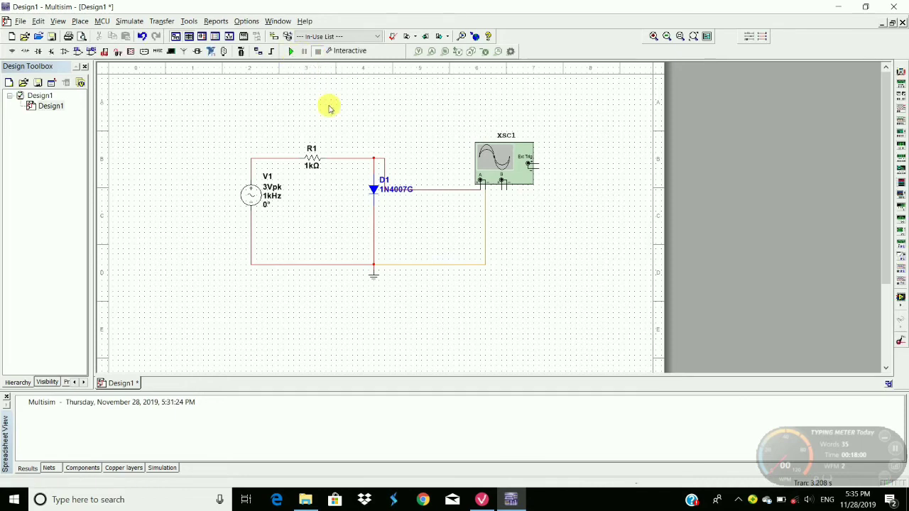
left_click(376, 190)
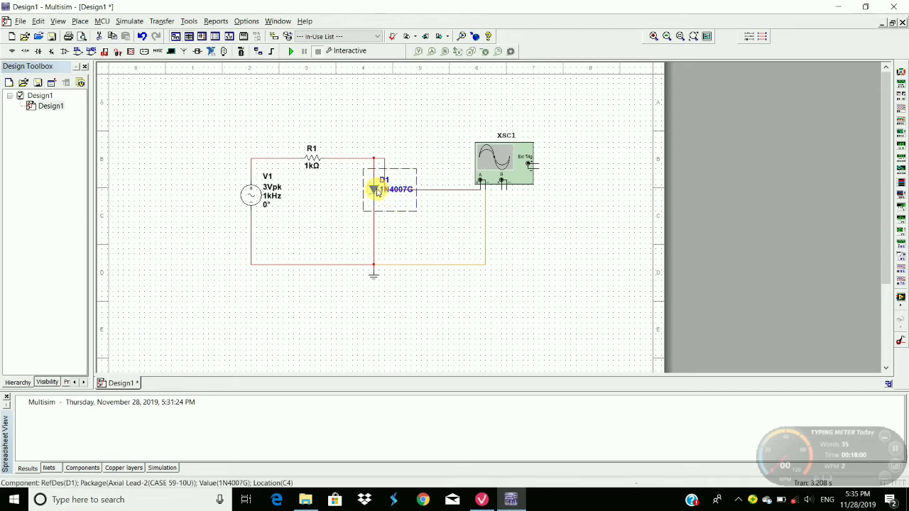
key("ctrl+r")
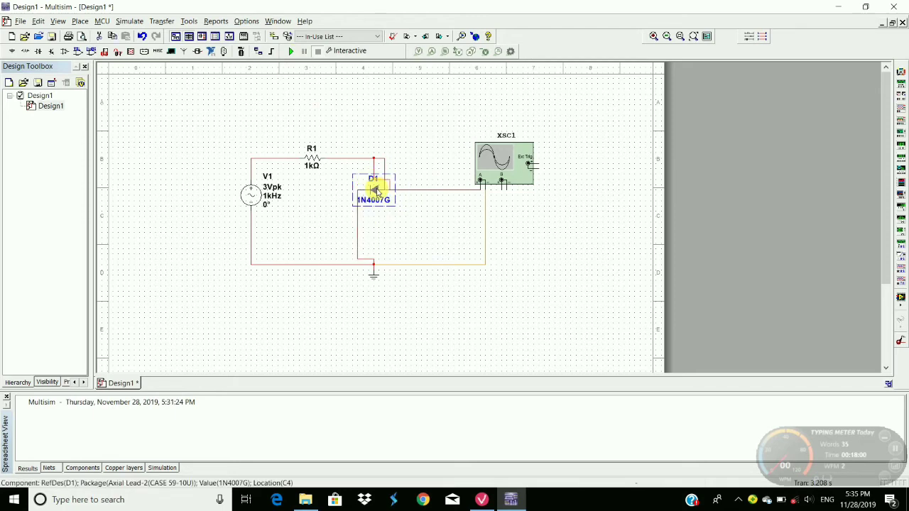
key("ctrl+r")
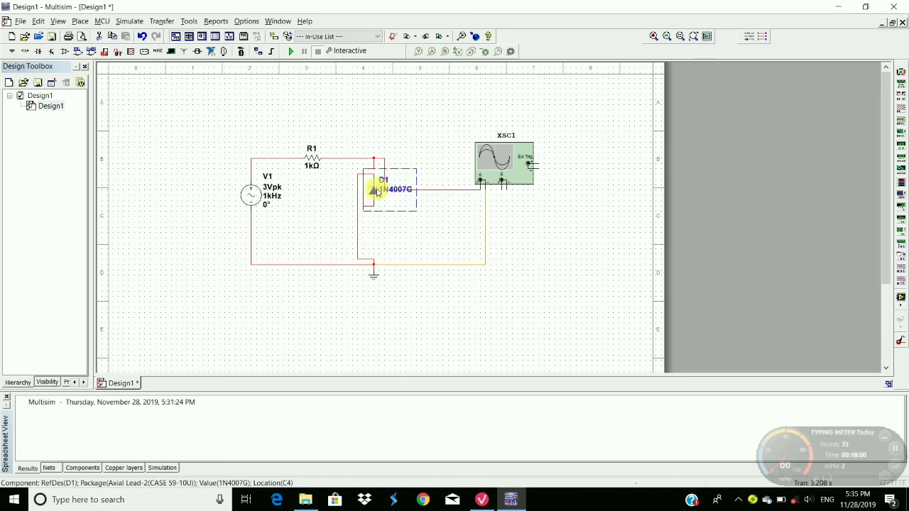
left_click(381, 234)
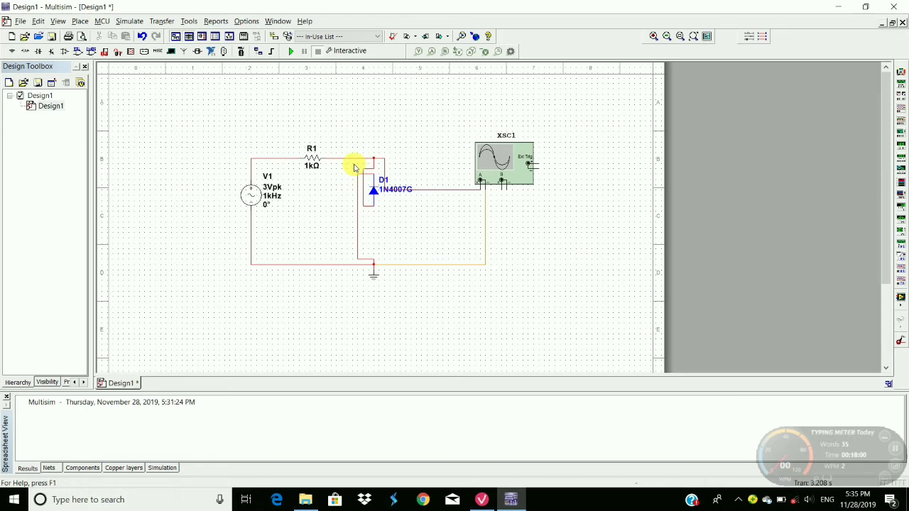
Step: Delete D1's old wires and rewire its top pin to the R1 line and bottom pin to ground
left_click_drag(354, 169, 369, 183)
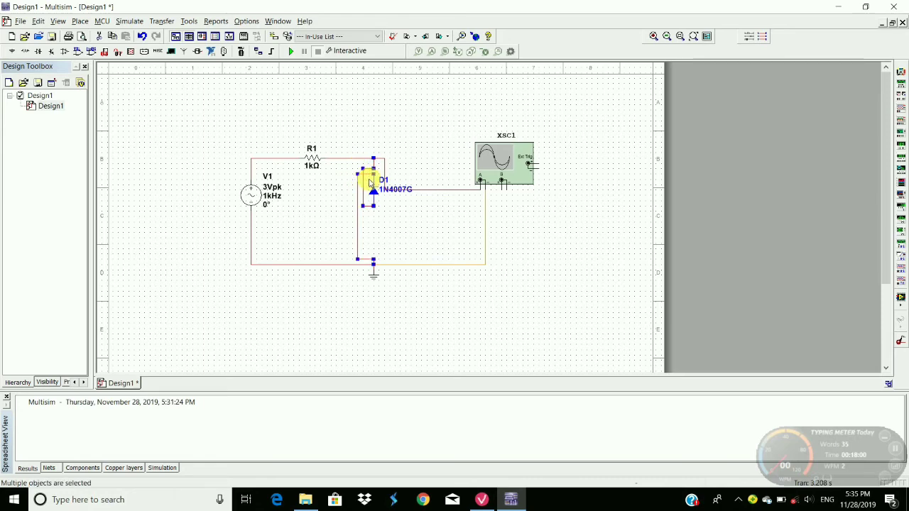
key("Delete")
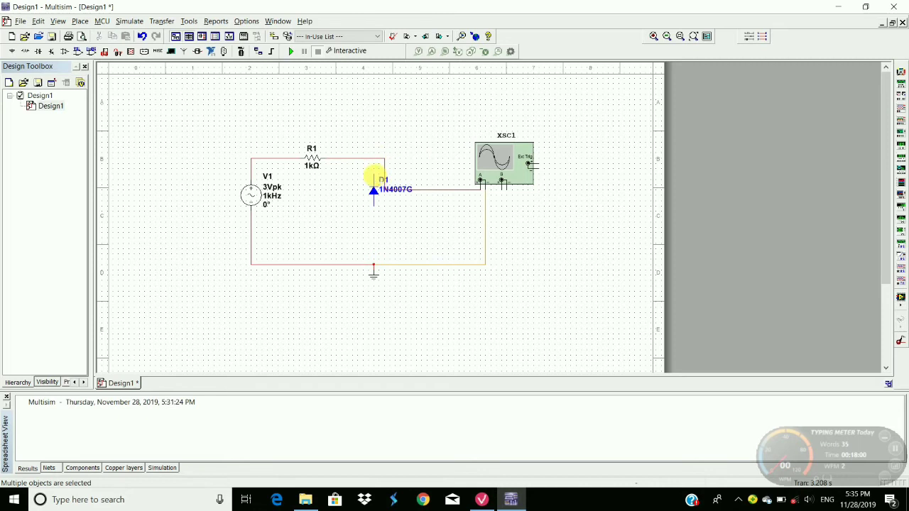
left_click_drag(374, 175, 374, 157)
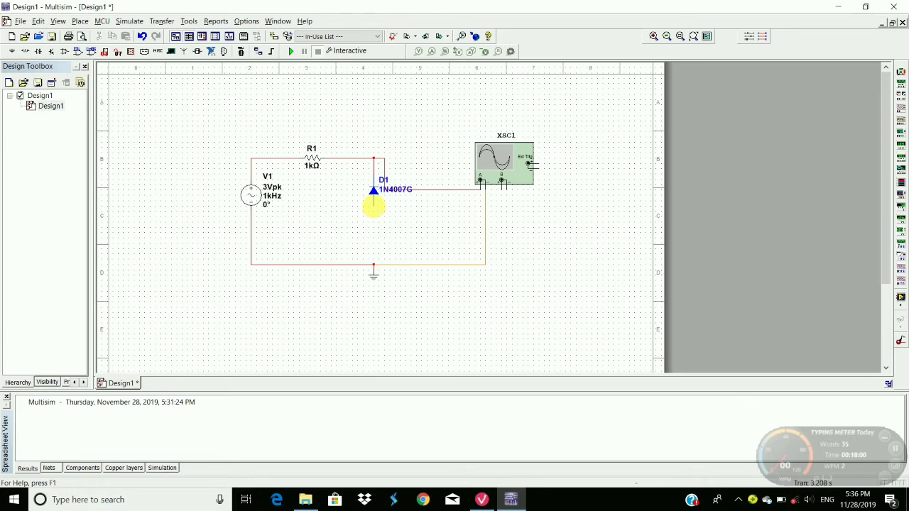
left_click_drag(373, 206, 369, 258)
left_click(372, 265)
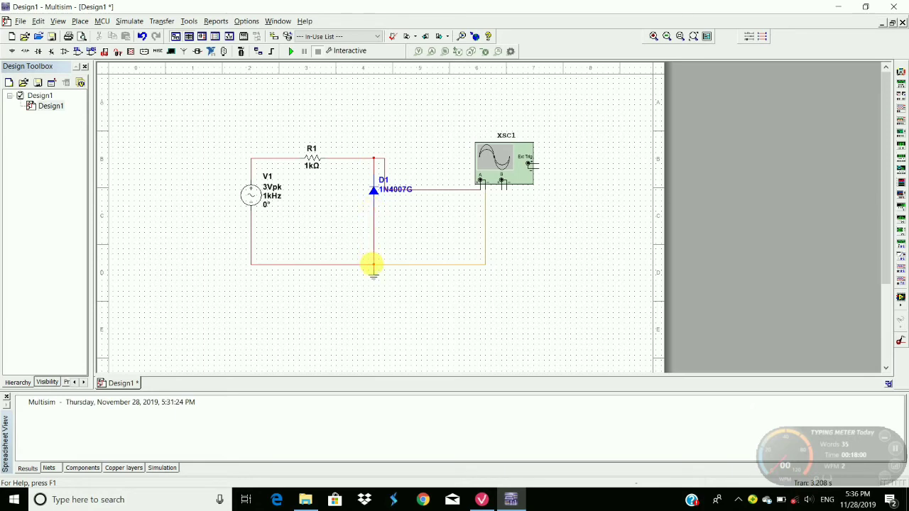
Step: Start the simulation, open the XSC1 oscilloscope display, and step channel B's scale toward millivolts
left_click(294, 52)
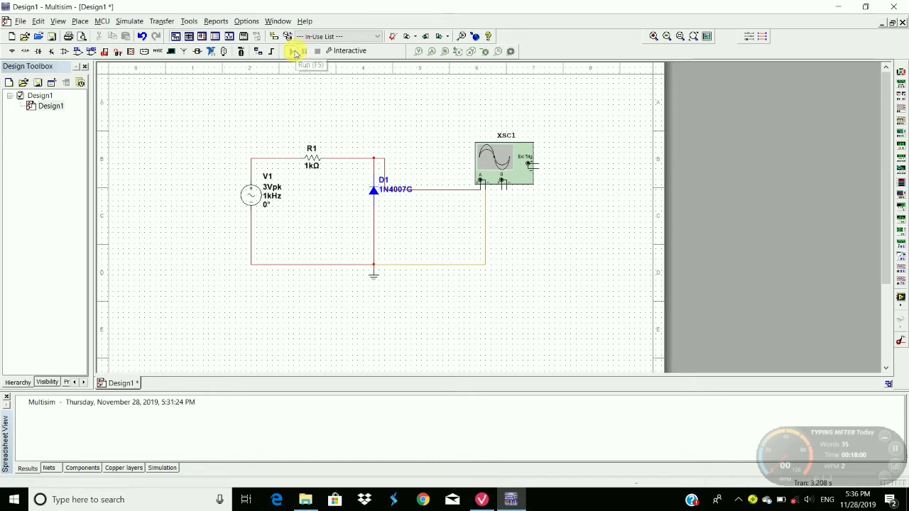
double_click(508, 158)
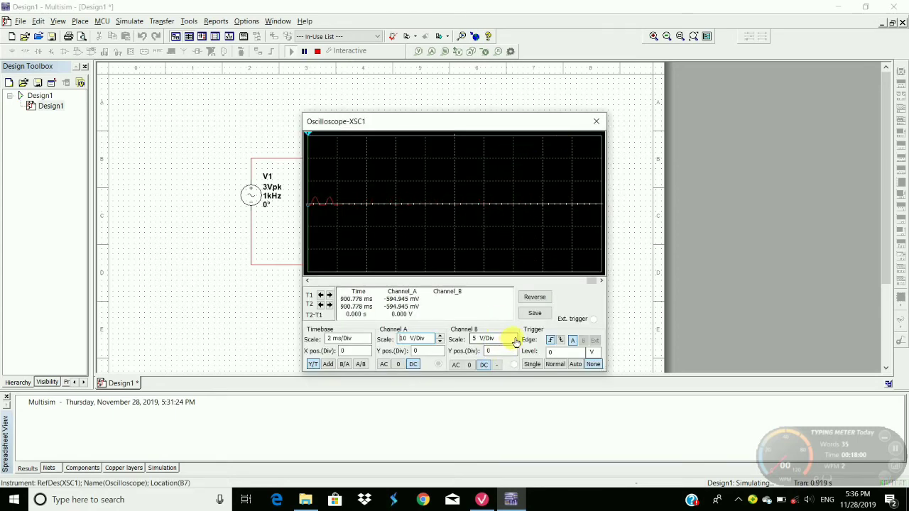
left_click(515, 340)
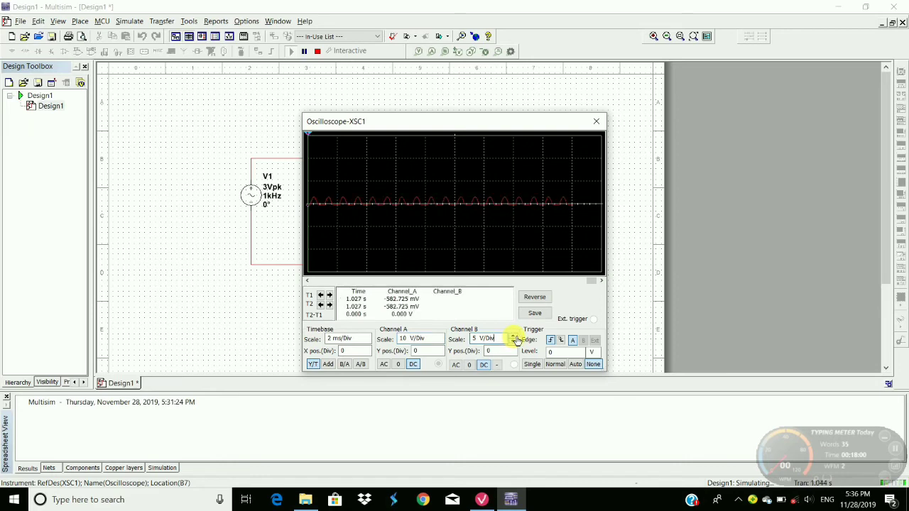
left_click(514, 338)
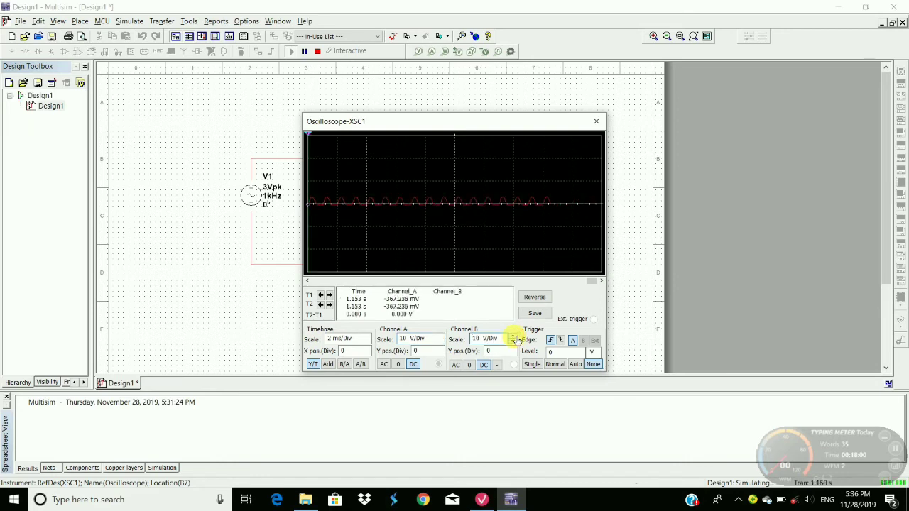
left_click(514, 337)
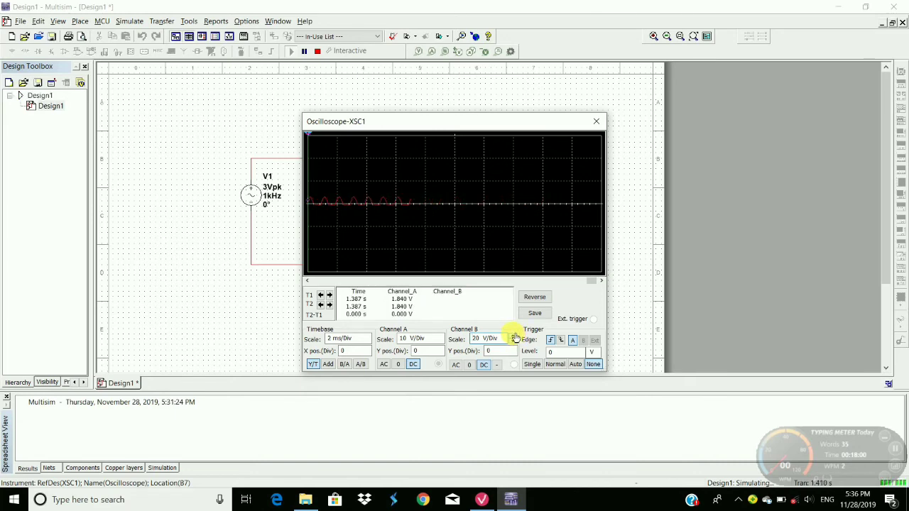
left_click(513, 335)
left_click(514, 343)
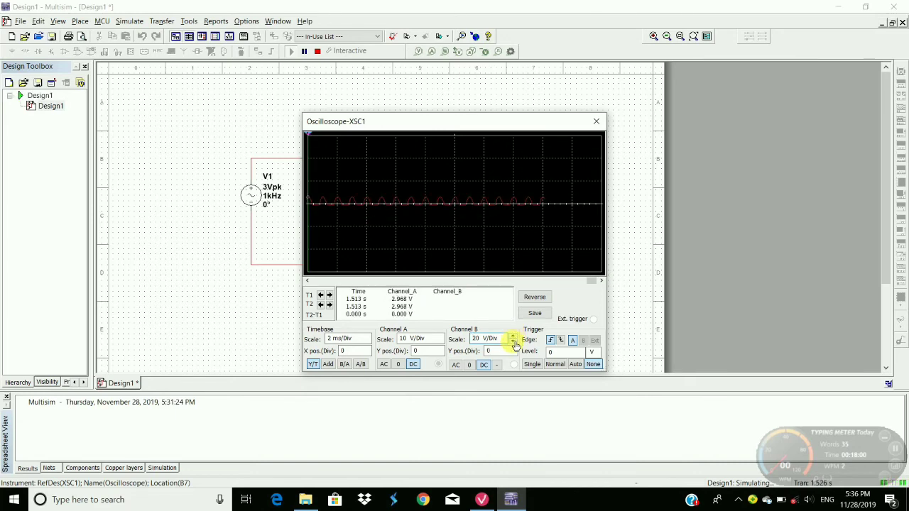
left_click(513, 343)
left_click(513, 343)
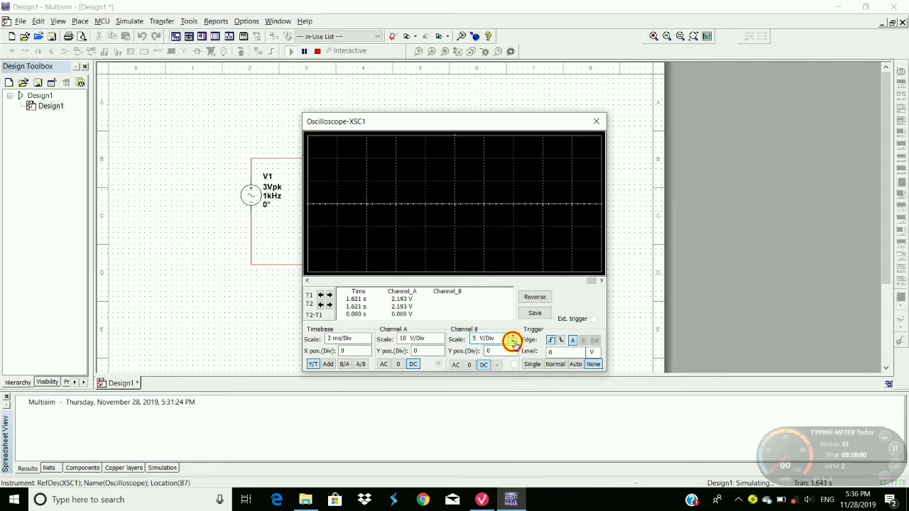
left_click(513, 343)
left_click(513, 342)
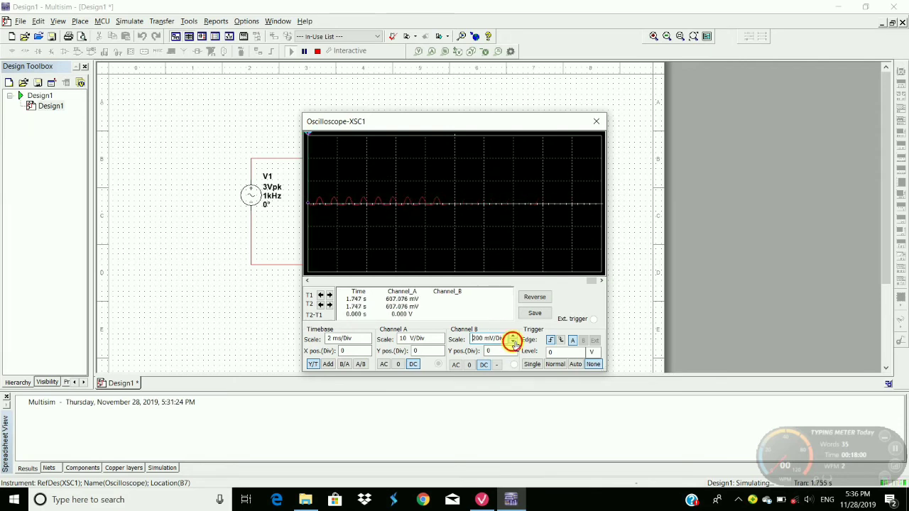
left_click(513, 343)
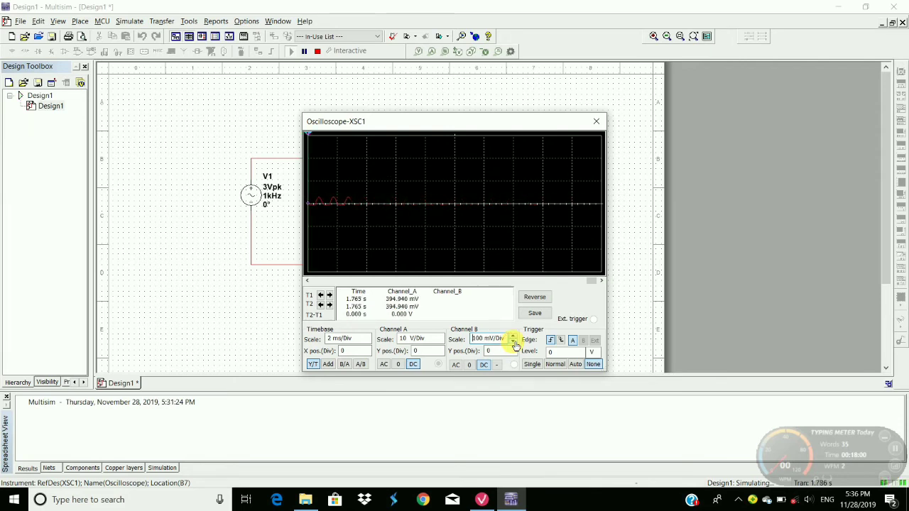
Step: Set the timebase to 1 ms/Div, channel B to 50 mV/Div and channel A to 5 V/Div
left_click(370, 342)
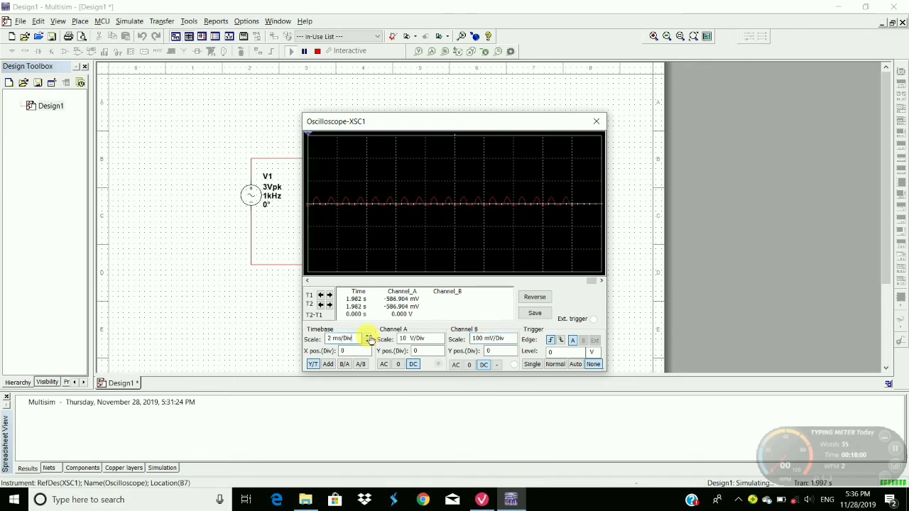
left_click(369, 339)
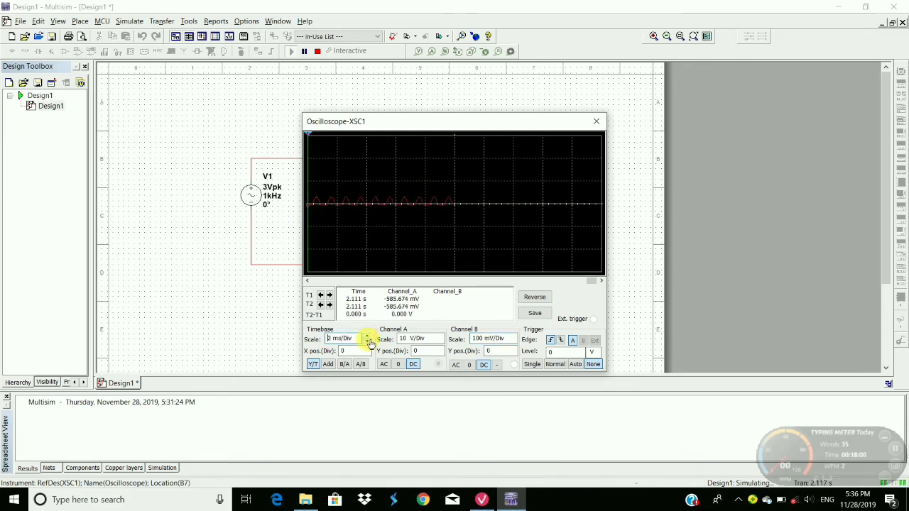
left_click(368, 341)
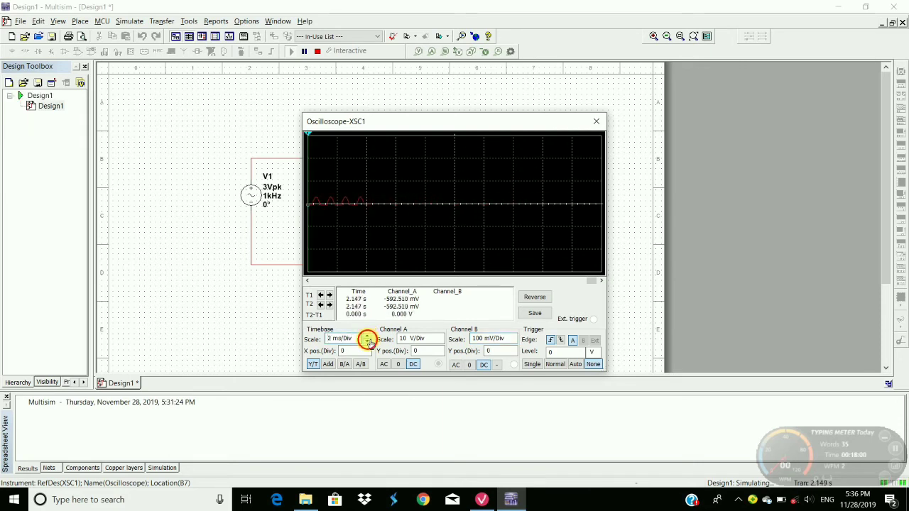
left_click(516, 342)
left_click(514, 343)
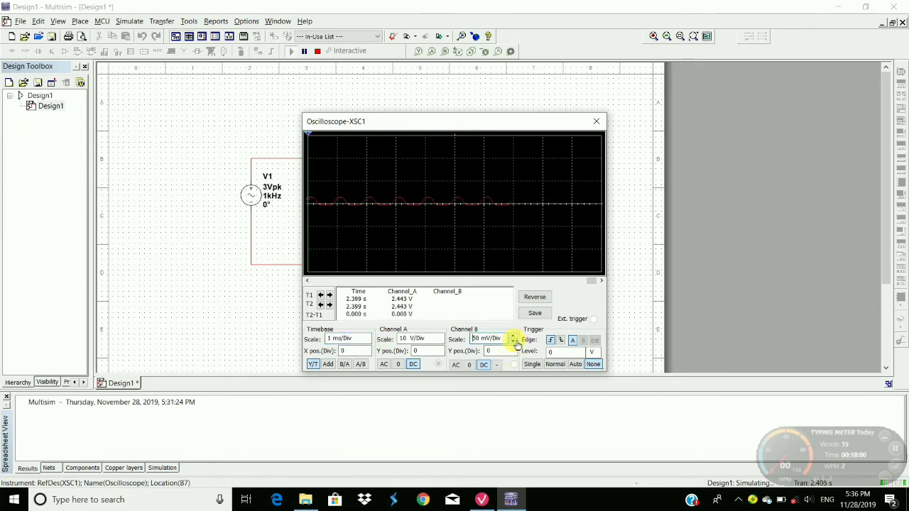
left_click(442, 342)
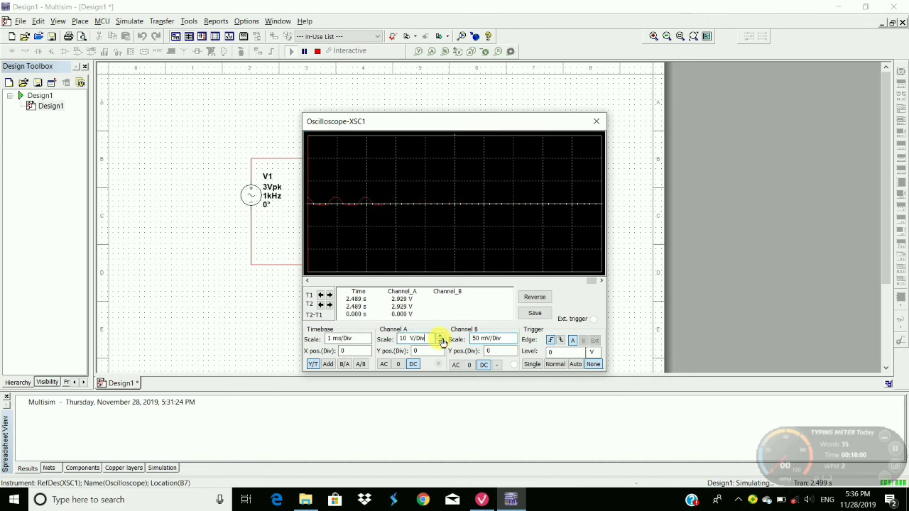
left_click(441, 344)
left_click(441, 343)
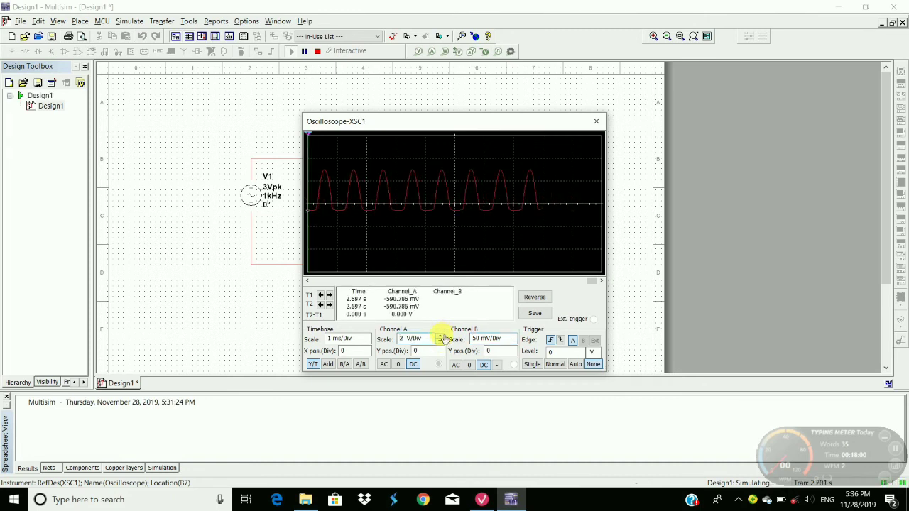
left_click(441, 336)
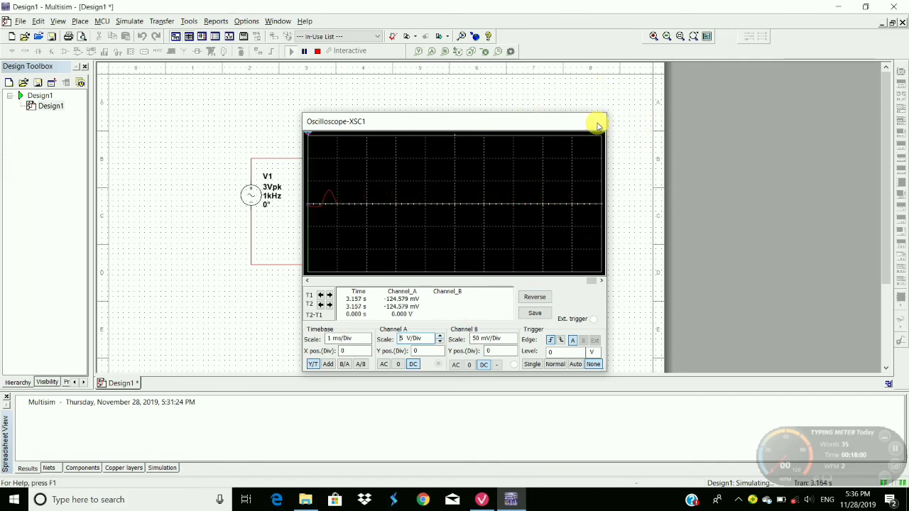
Step: Close the XSC1 display and check V1's AC_VOLTAGE properties, closing them unchanged
left_click(597, 123)
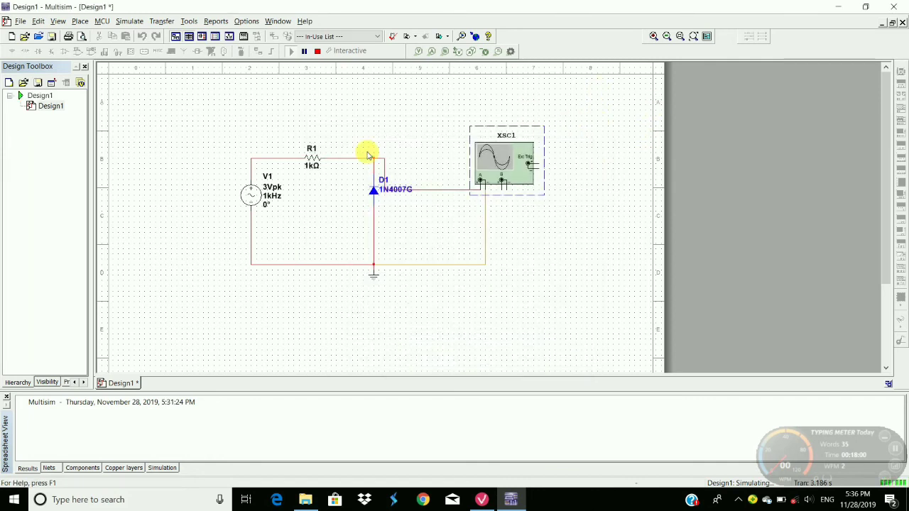
double_click(252, 208)
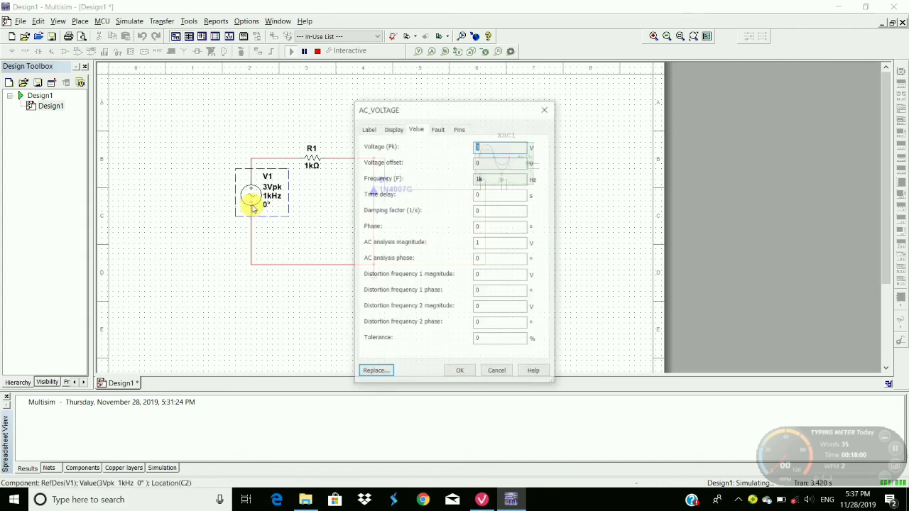
left_click(548, 107)
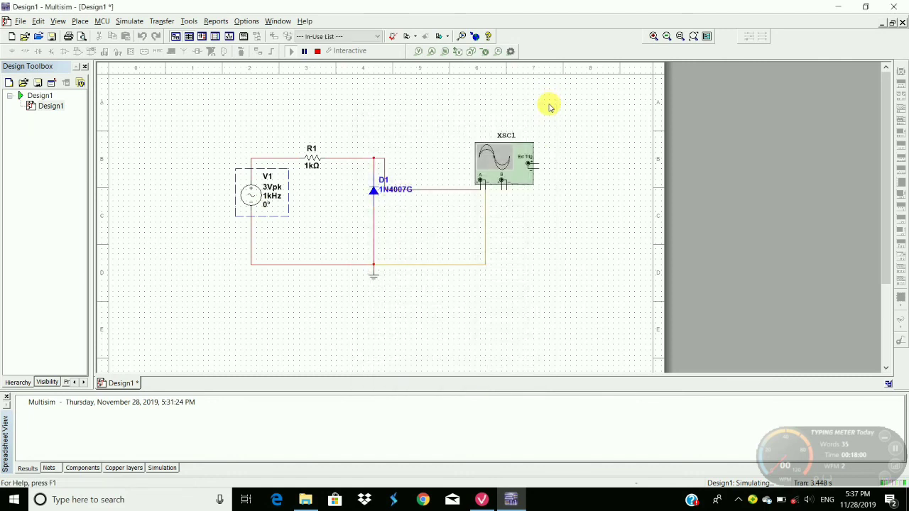